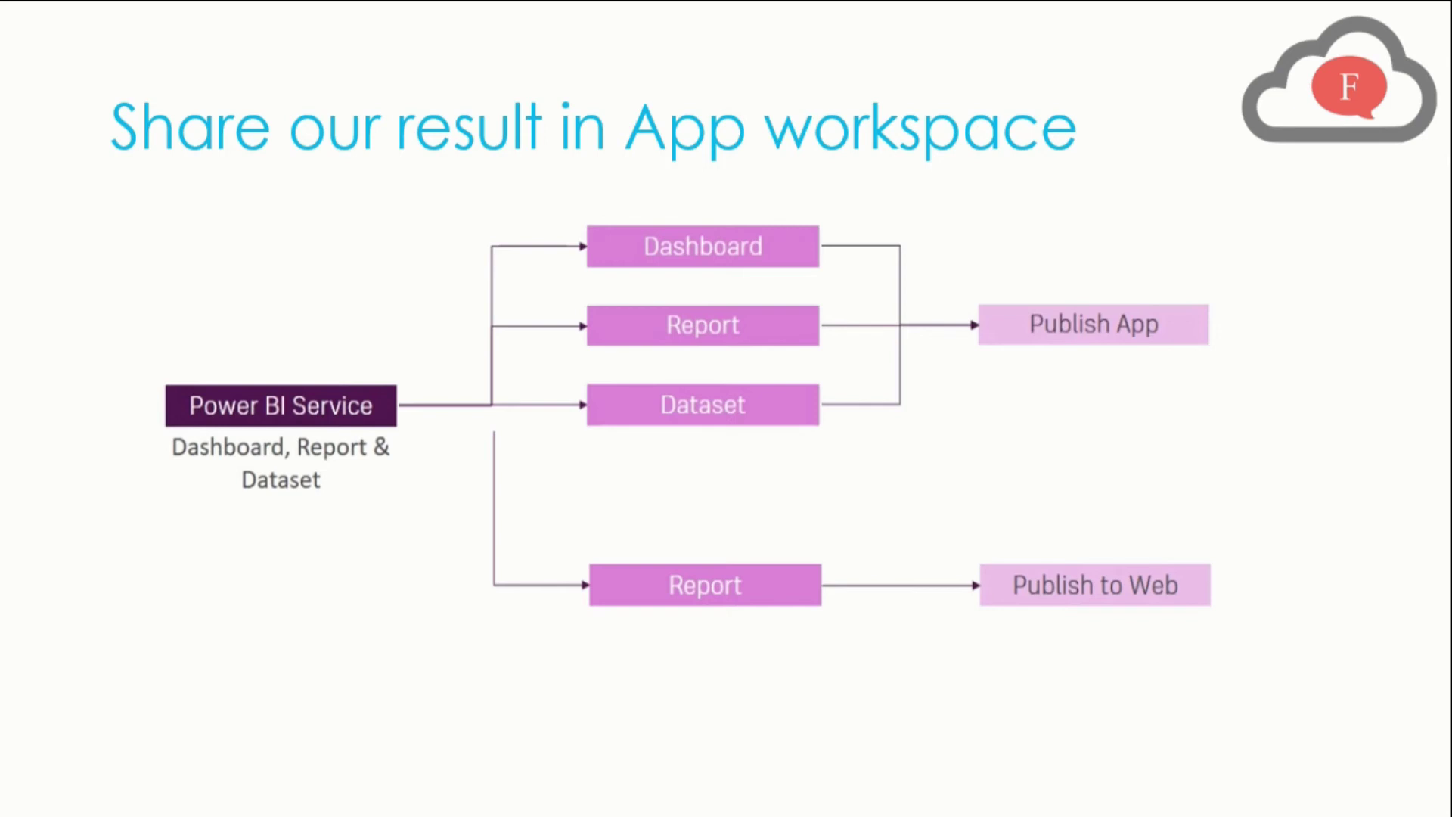
- Advance past the 'Share our result in App workspace' slide to the Power BI home page
{"action": "key", "text": "Right"}
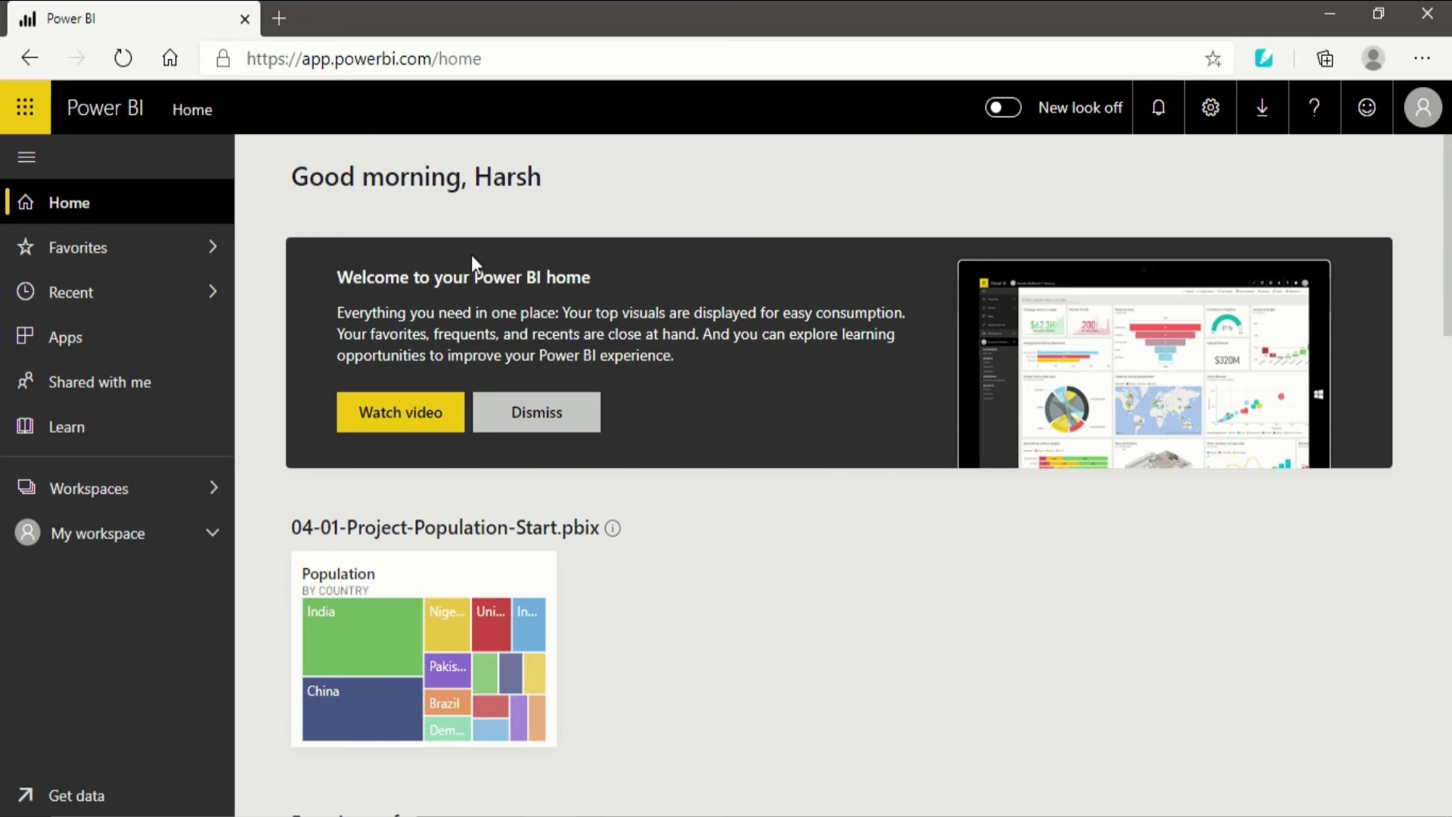
- Choose FLAG from the Workspaces flyout to list its dashboards, including 04-01-Project-Population-Start.pbix
{"action": "left_click", "coordinate": [123, 501]}
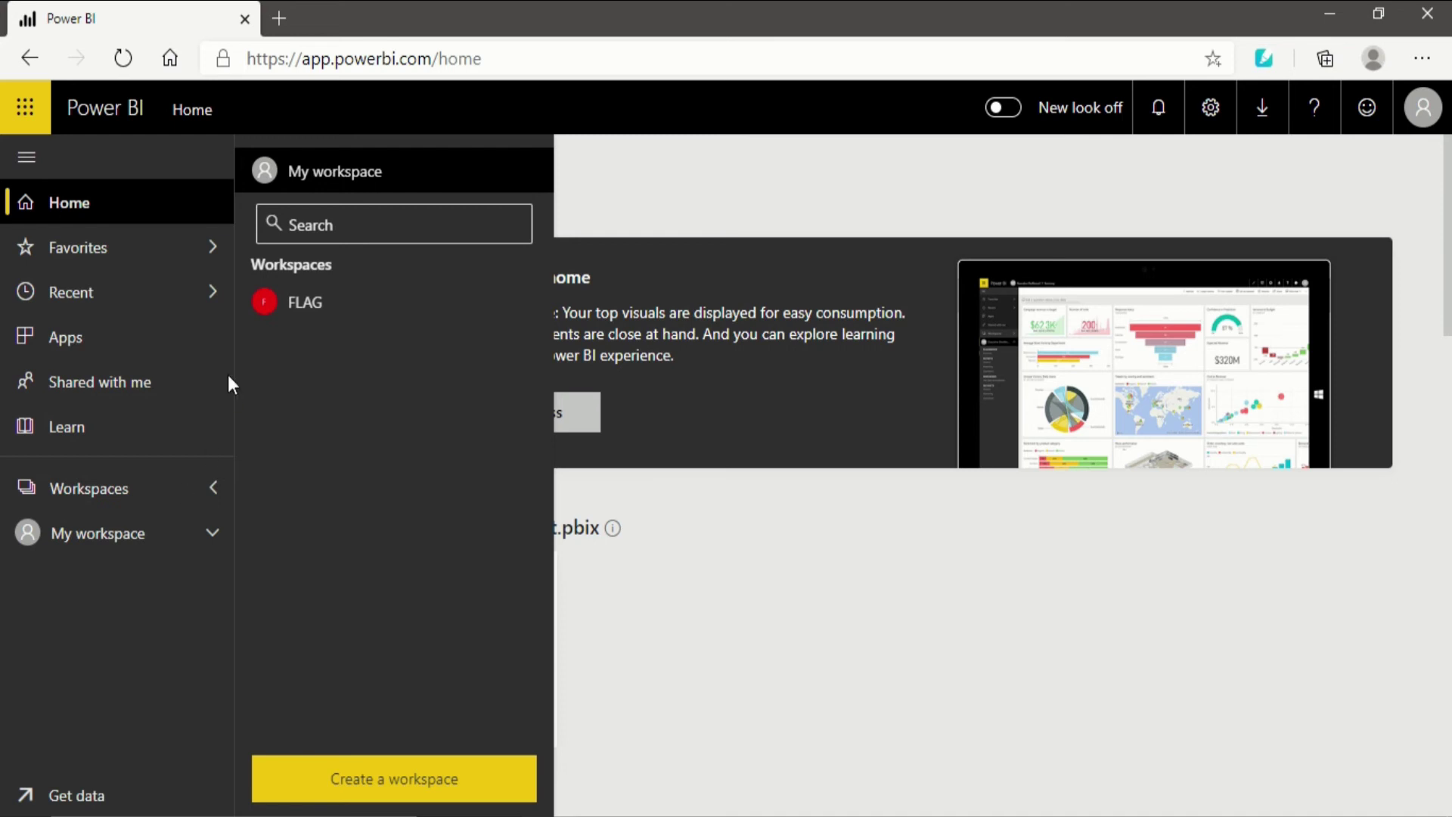
{"action": "left_click", "coordinate": [299, 300]}
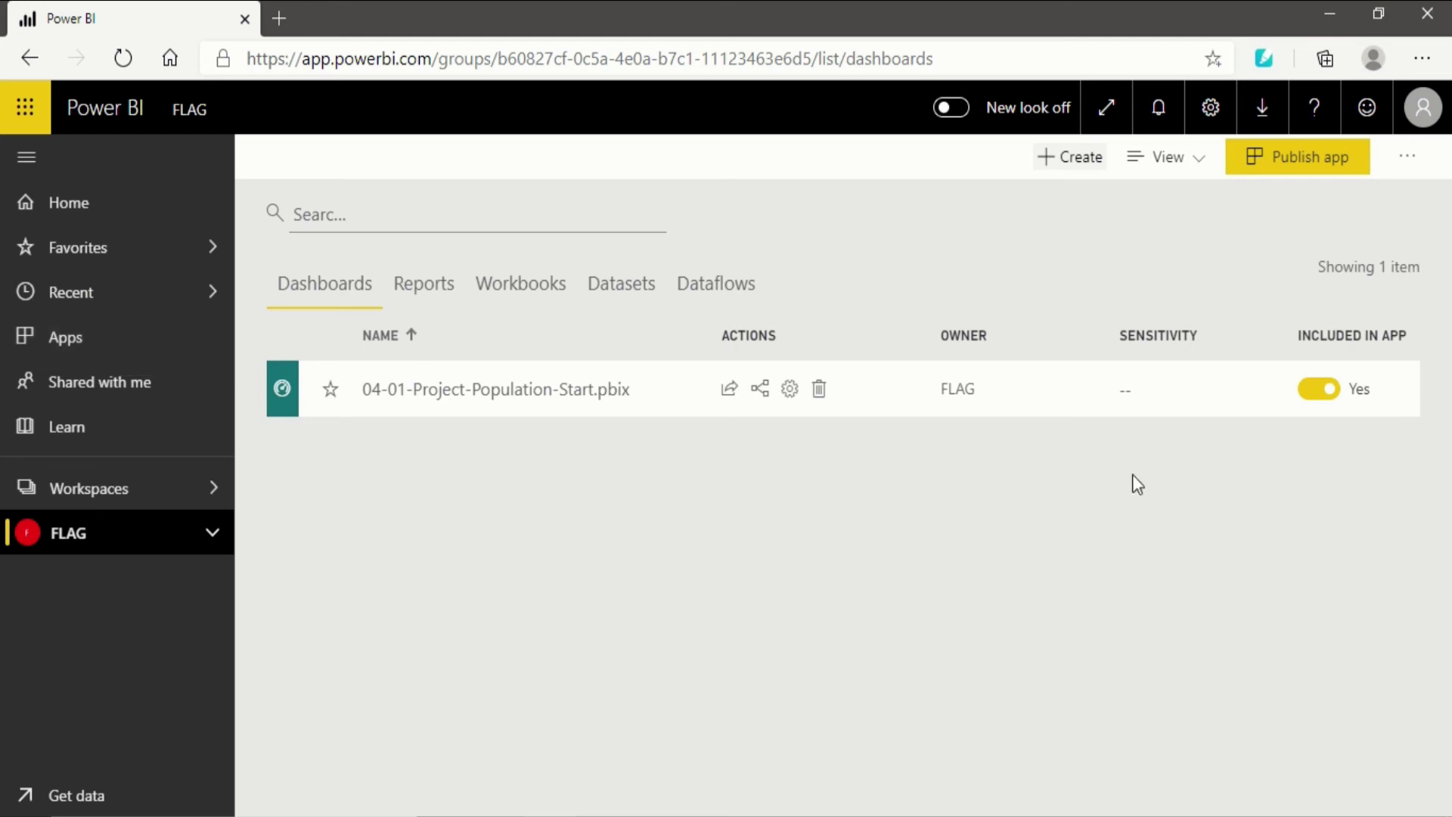
- Start publishing an app with description 'its about the population parameters'
{"action": "left_click", "coordinate": [1273, 171]}
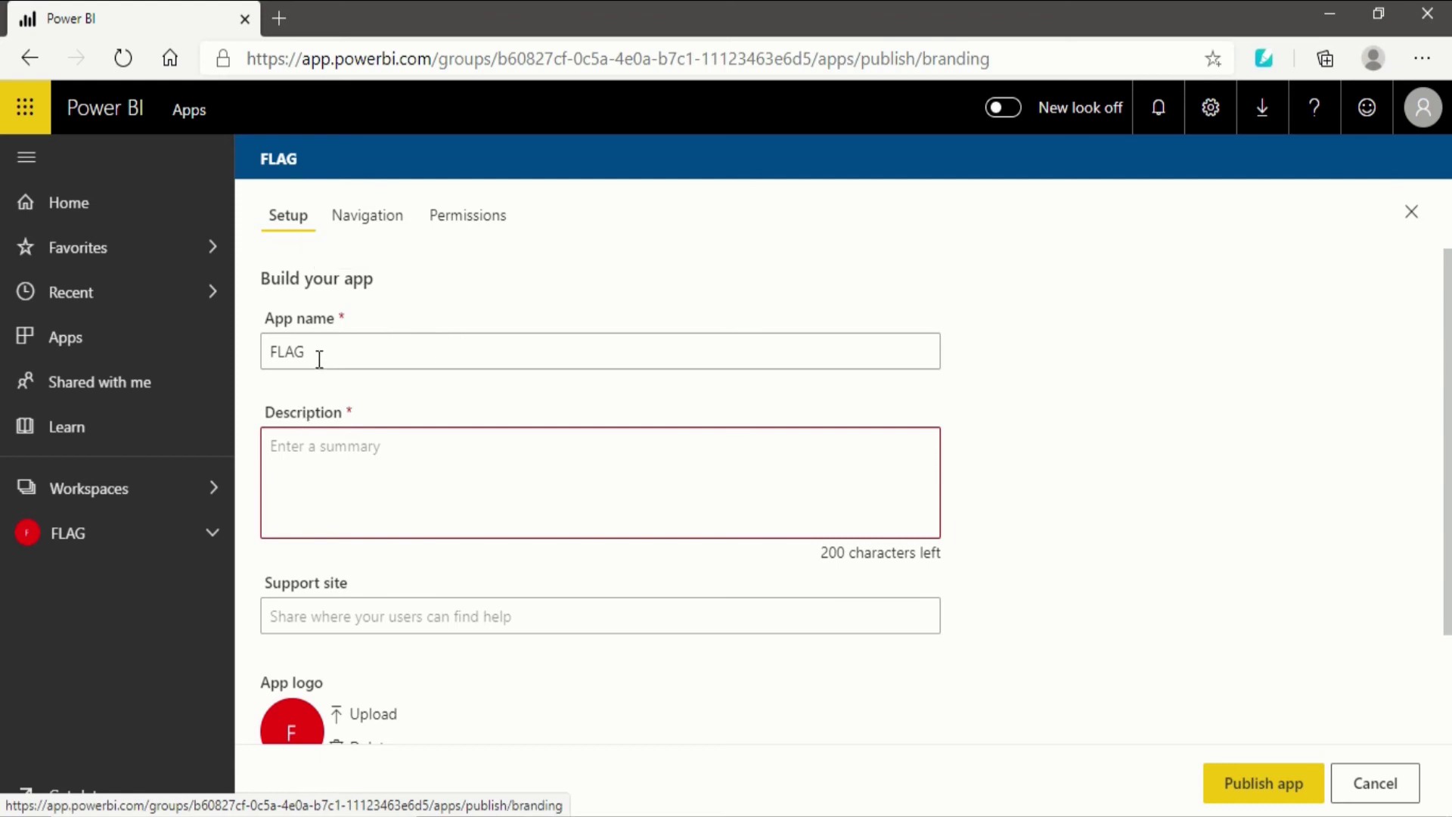
{"action": "left_click", "coordinate": [323, 448]}
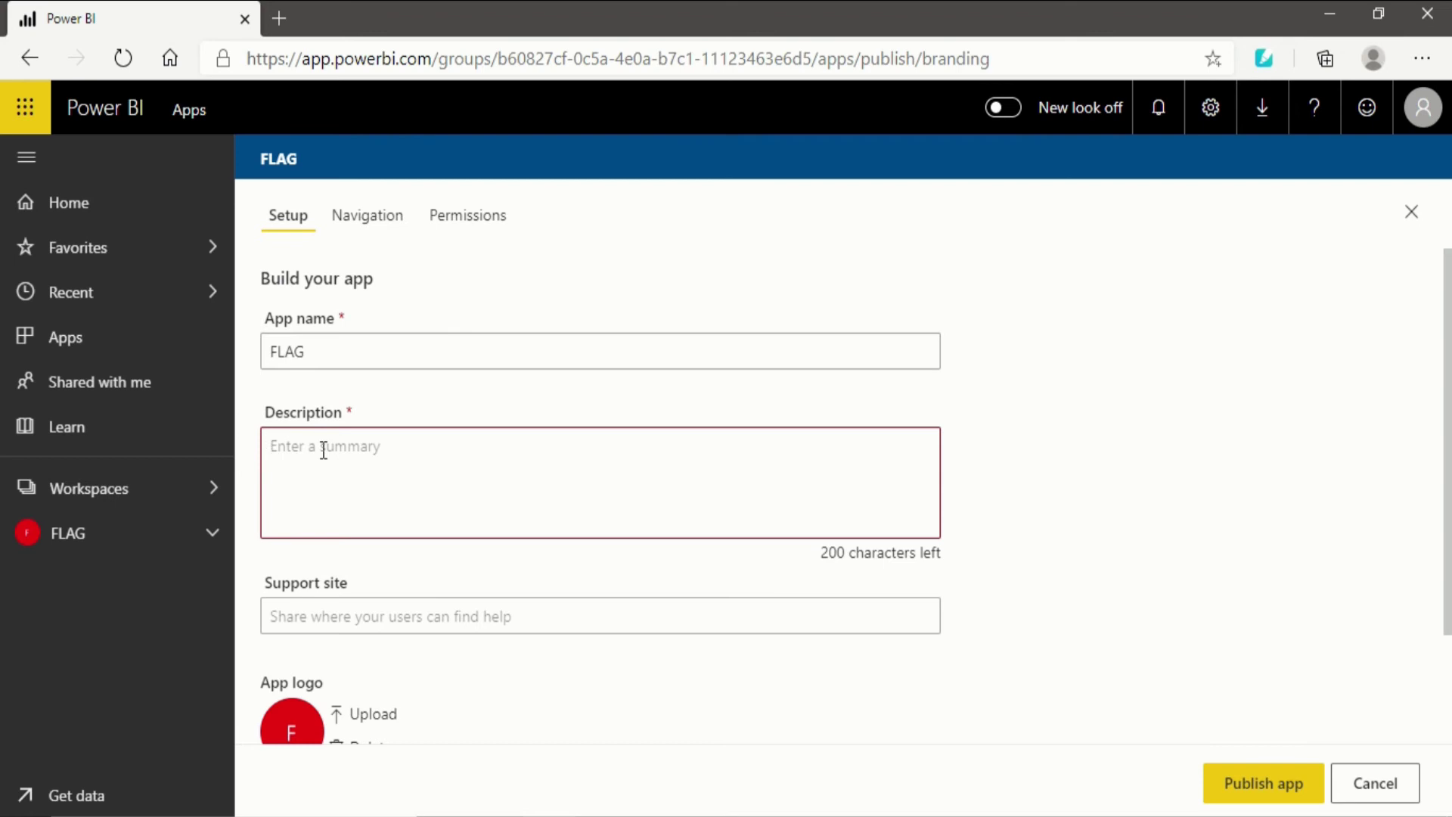
{"action": "type", "text": "its abo"}
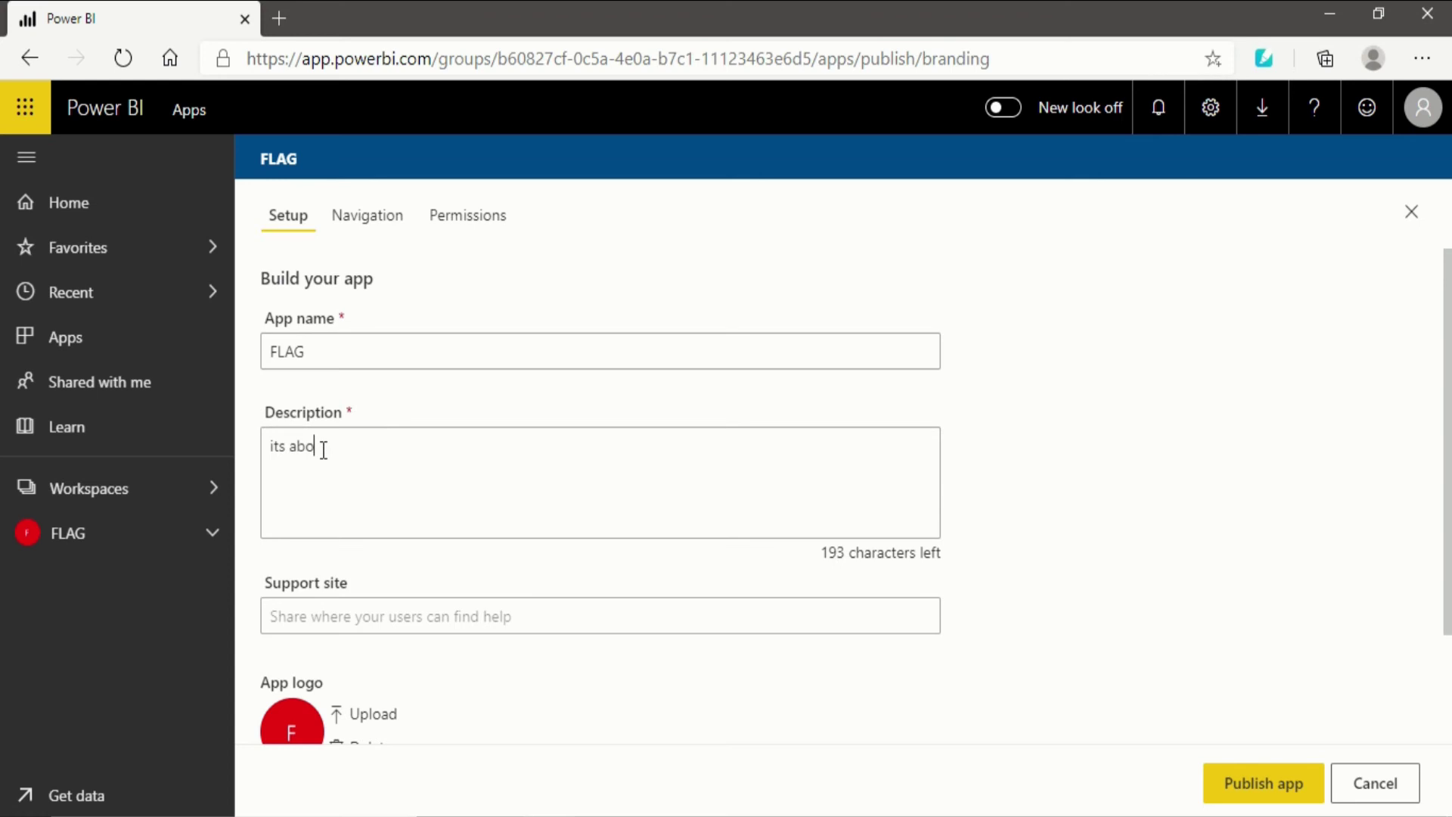
{"action": "type", "text": "ut the population paramert"}
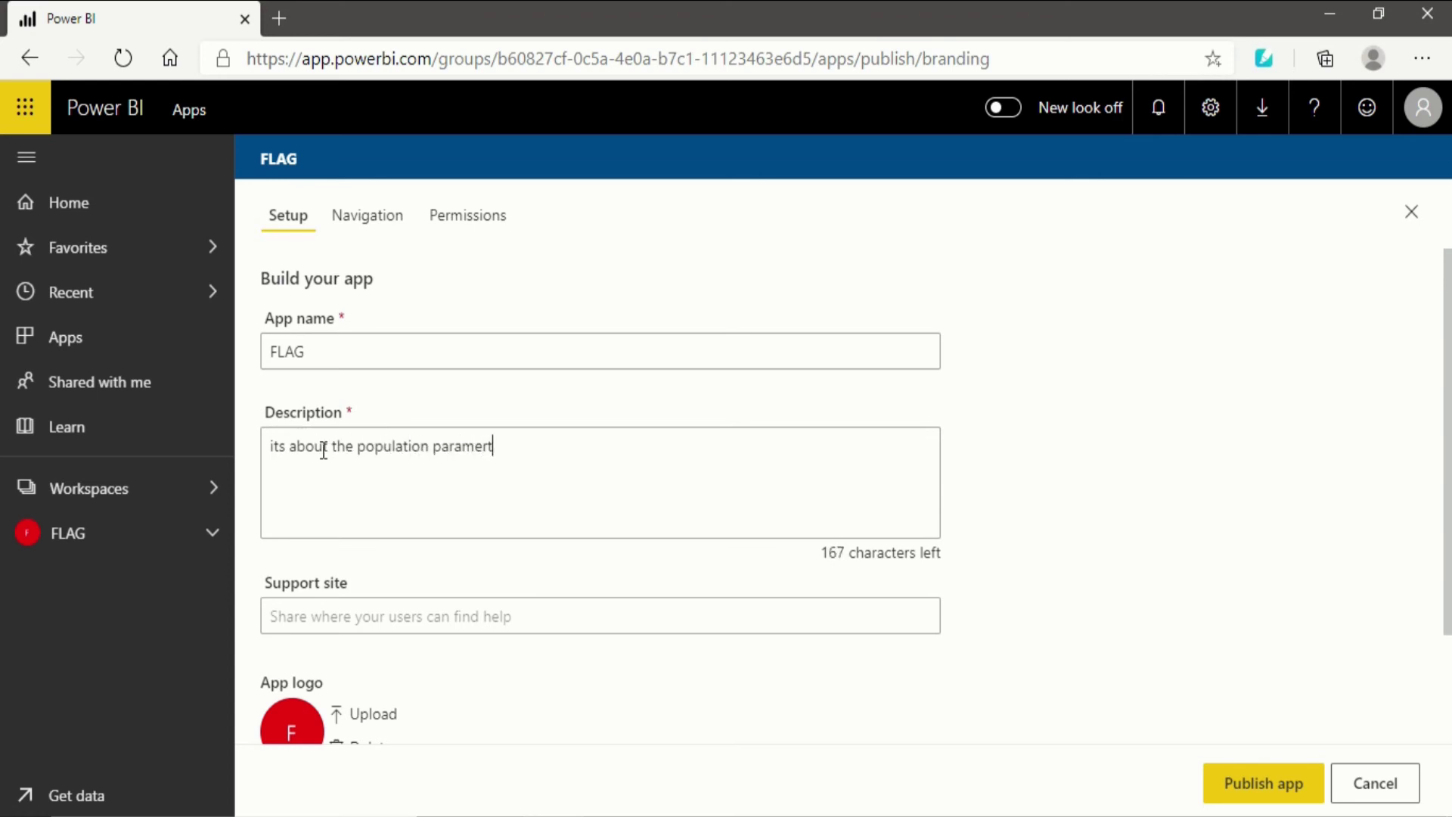
{"action": "key", "text": "BackSpace"}
{"action": "type", "text": "ters"}
- Set the app theme colour to teal
{"action": "scroll", "coordinate": [485, 475], "scroll_direction": "down", "scroll_amount": 2}
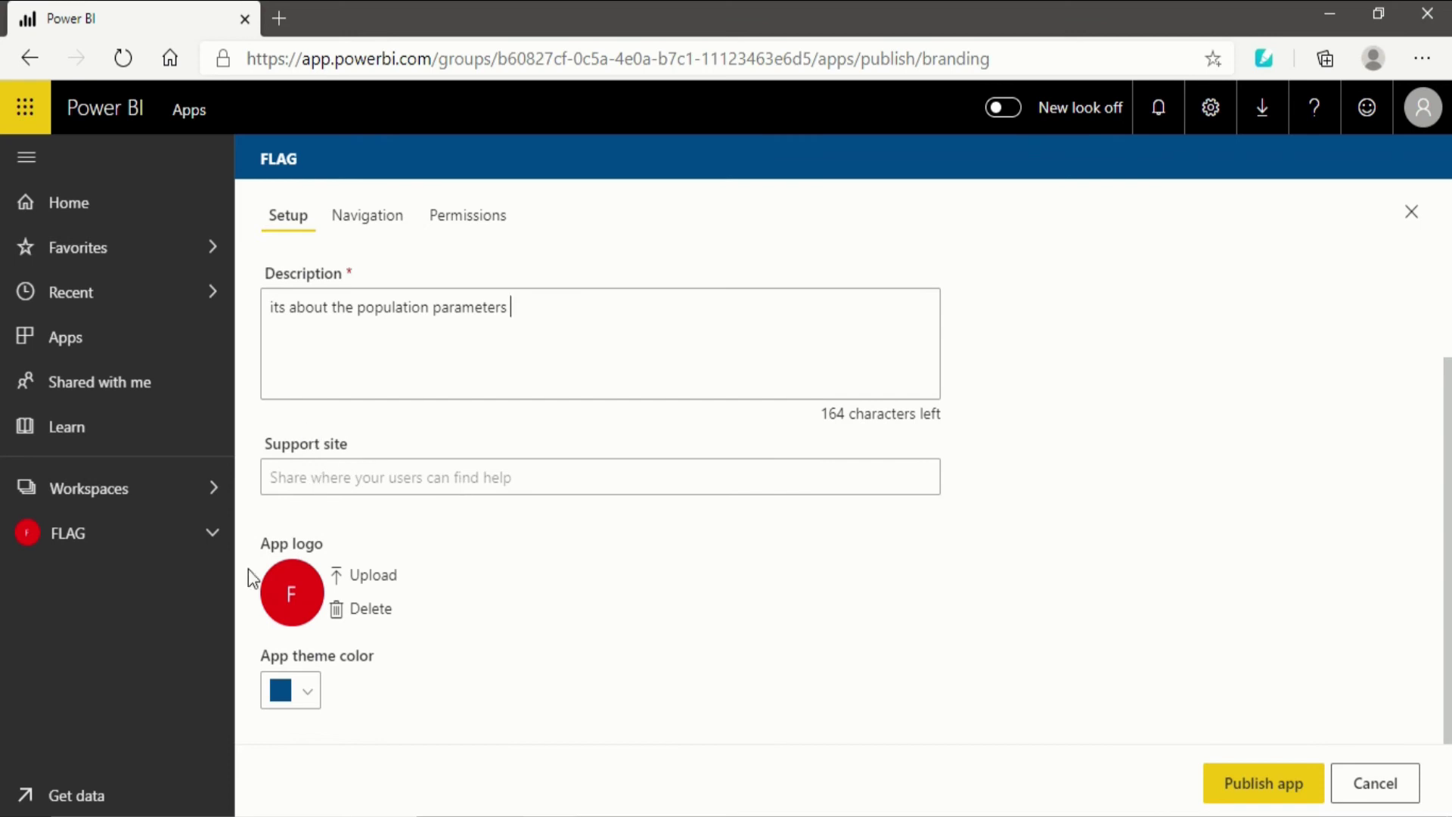
{"action": "left_click", "coordinate": [310, 694]}
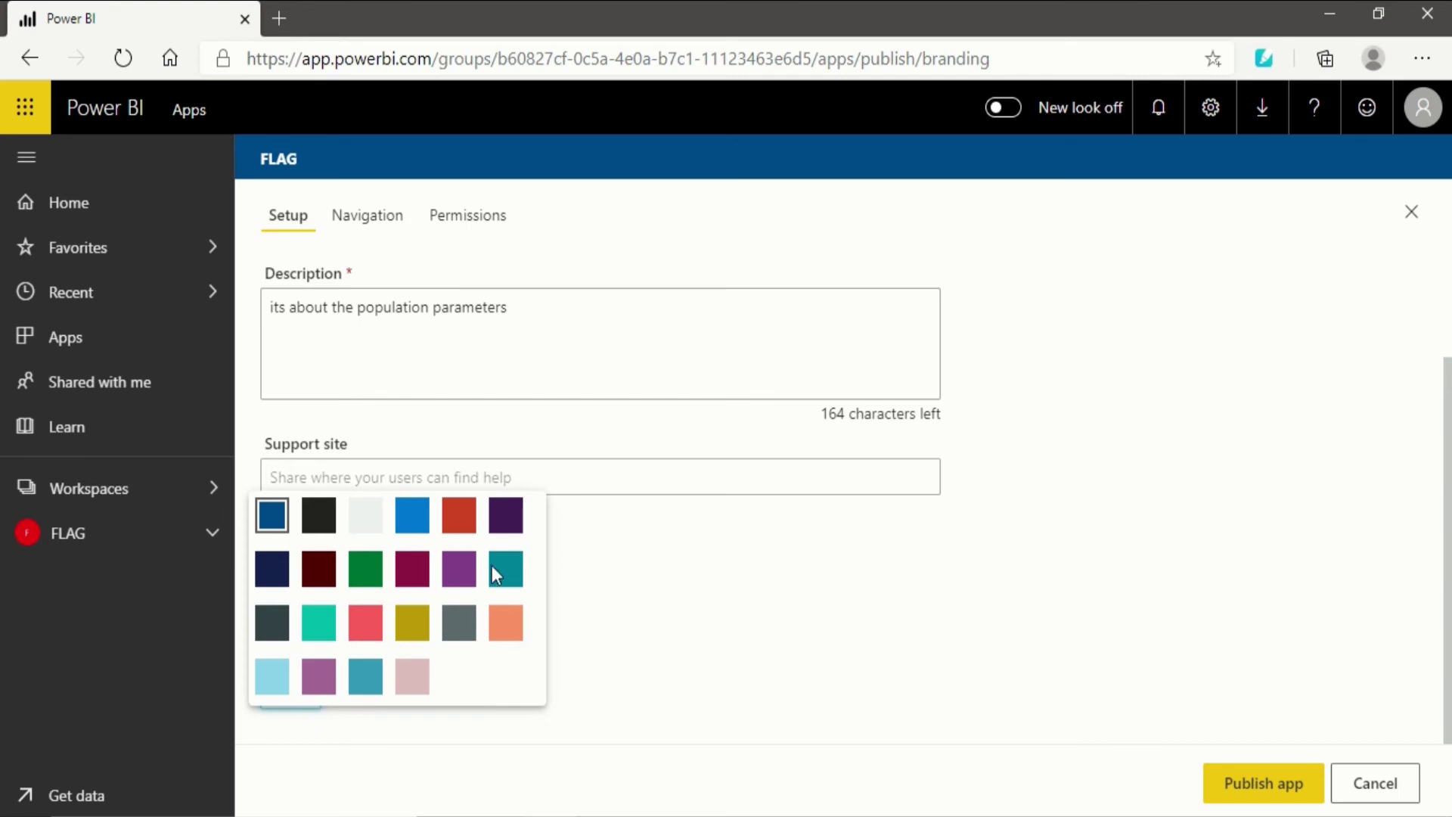
{"action": "left_click", "coordinate": [364, 687]}
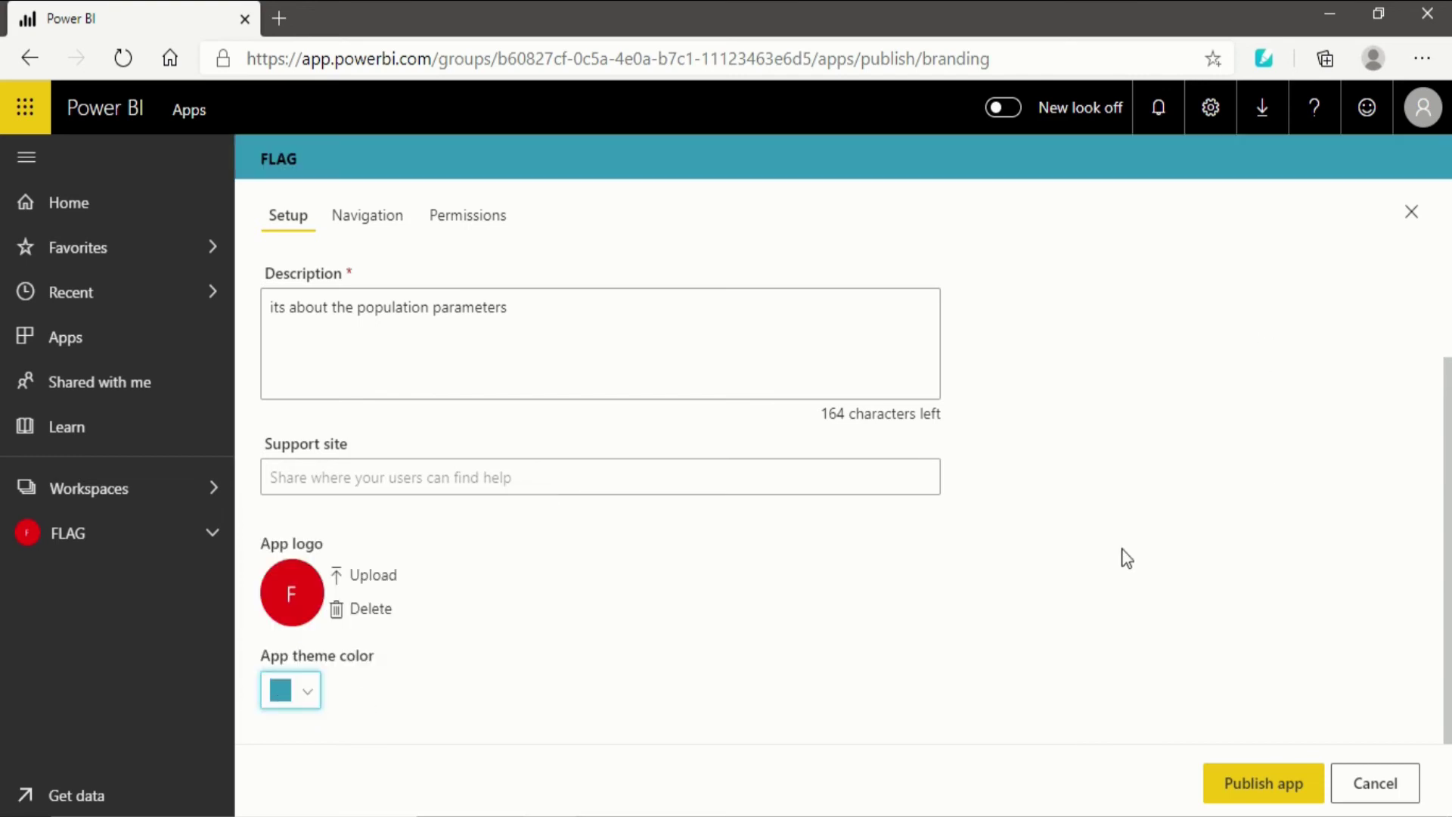
{"action": "scroll", "coordinate": [1066, 576], "scroll_direction": "up", "scroll_amount": 2}
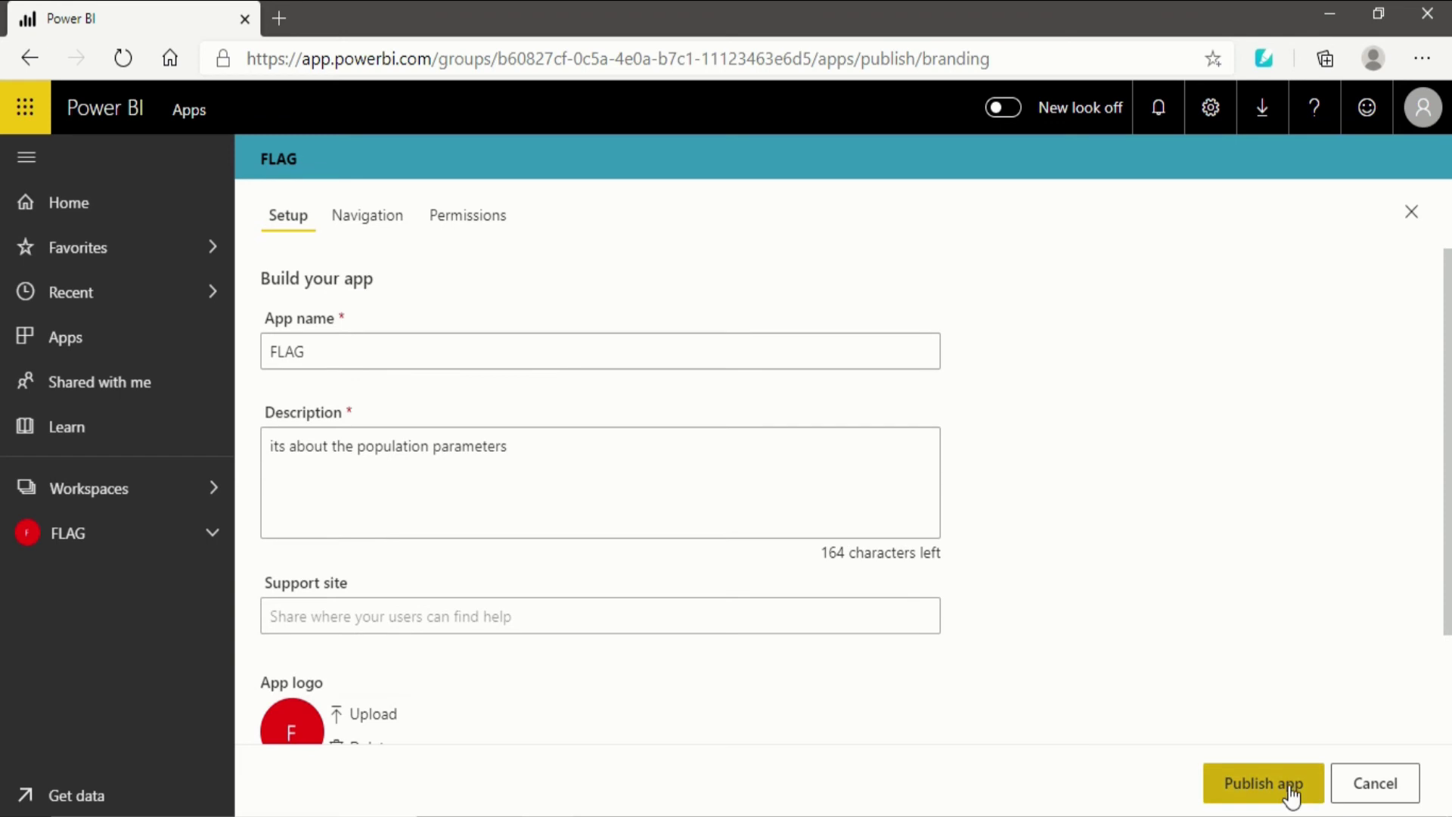
{"action": "left_click", "coordinate": [382, 226]}
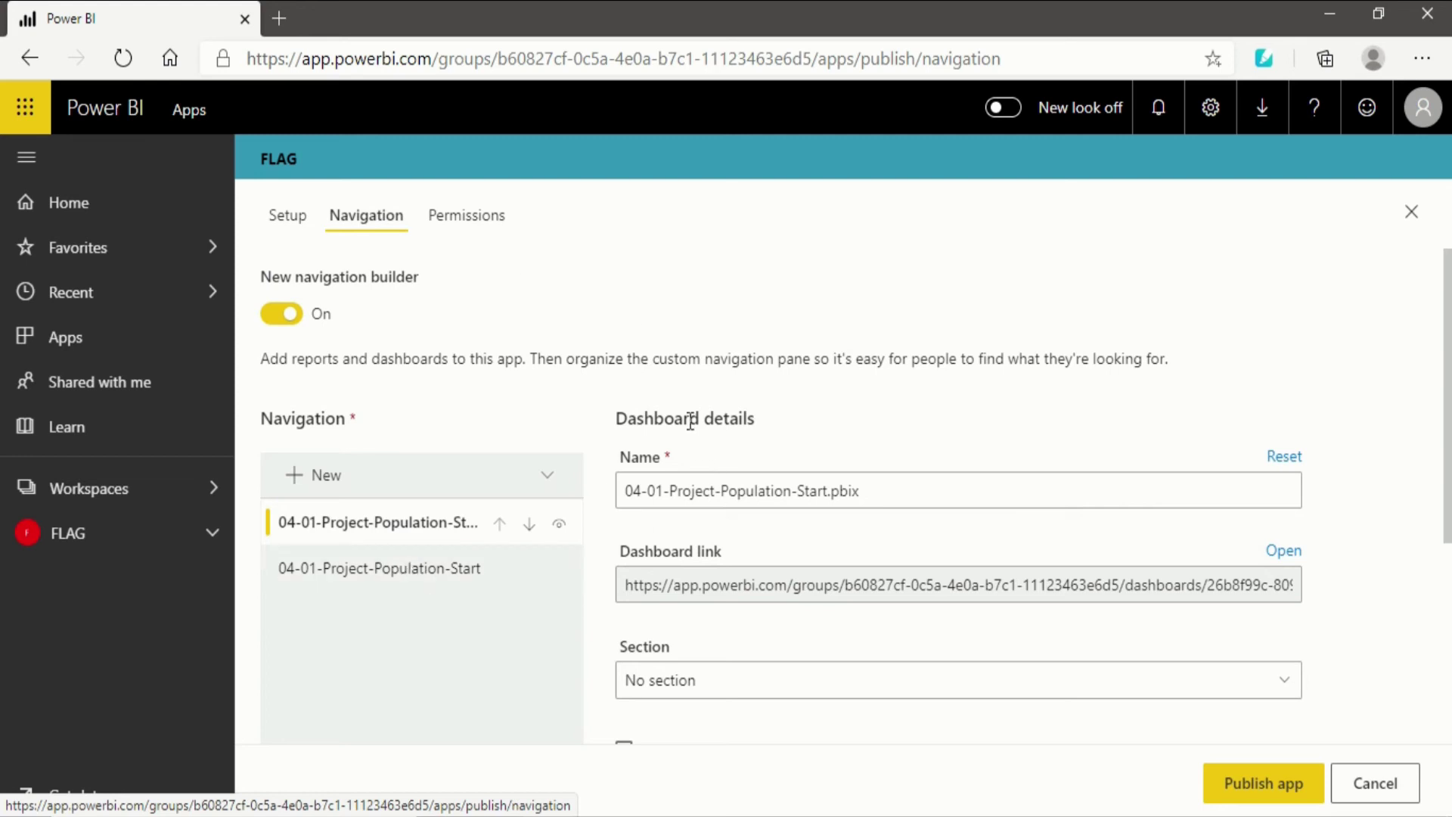
- Open the FLAG app's Permissions settings and read the permission option tooltips
{"action": "left_click", "coordinate": [480, 216]}
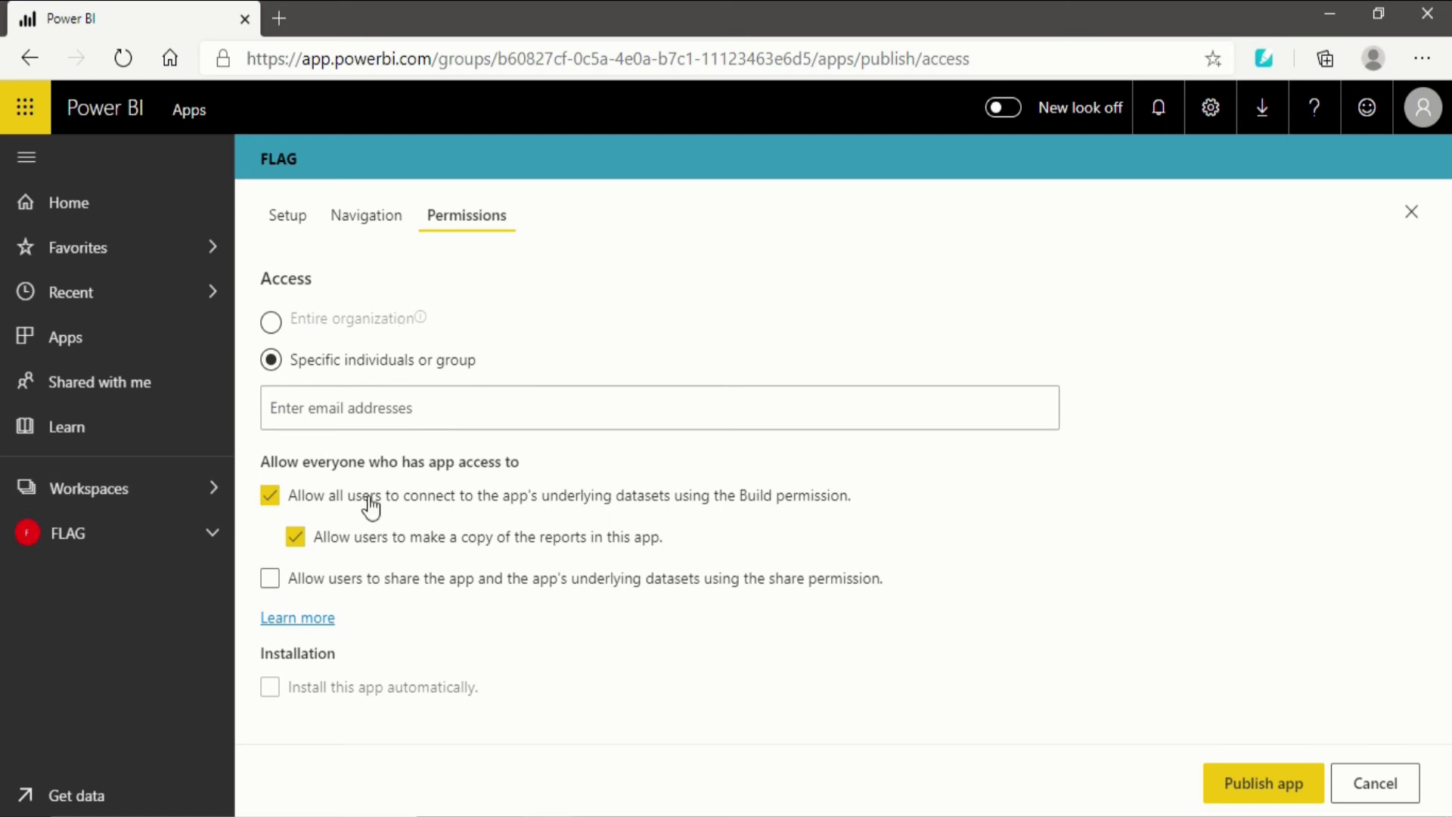
{"action": "mouse_move", "coordinate": [334, 506]}
{"action": "mouse_move", "coordinate": [678, 499]}
{"action": "mouse_move", "coordinate": [642, 545]}
- Allow app users to share the app and its datasets, then recheck the Setup details
{"action": "left_click", "coordinate": [272, 583]}
{"action": "left_click", "coordinate": [296, 225]}
{"action": "scroll", "coordinate": [397, 303], "scroll_direction": "down", "scroll_amount": 2}
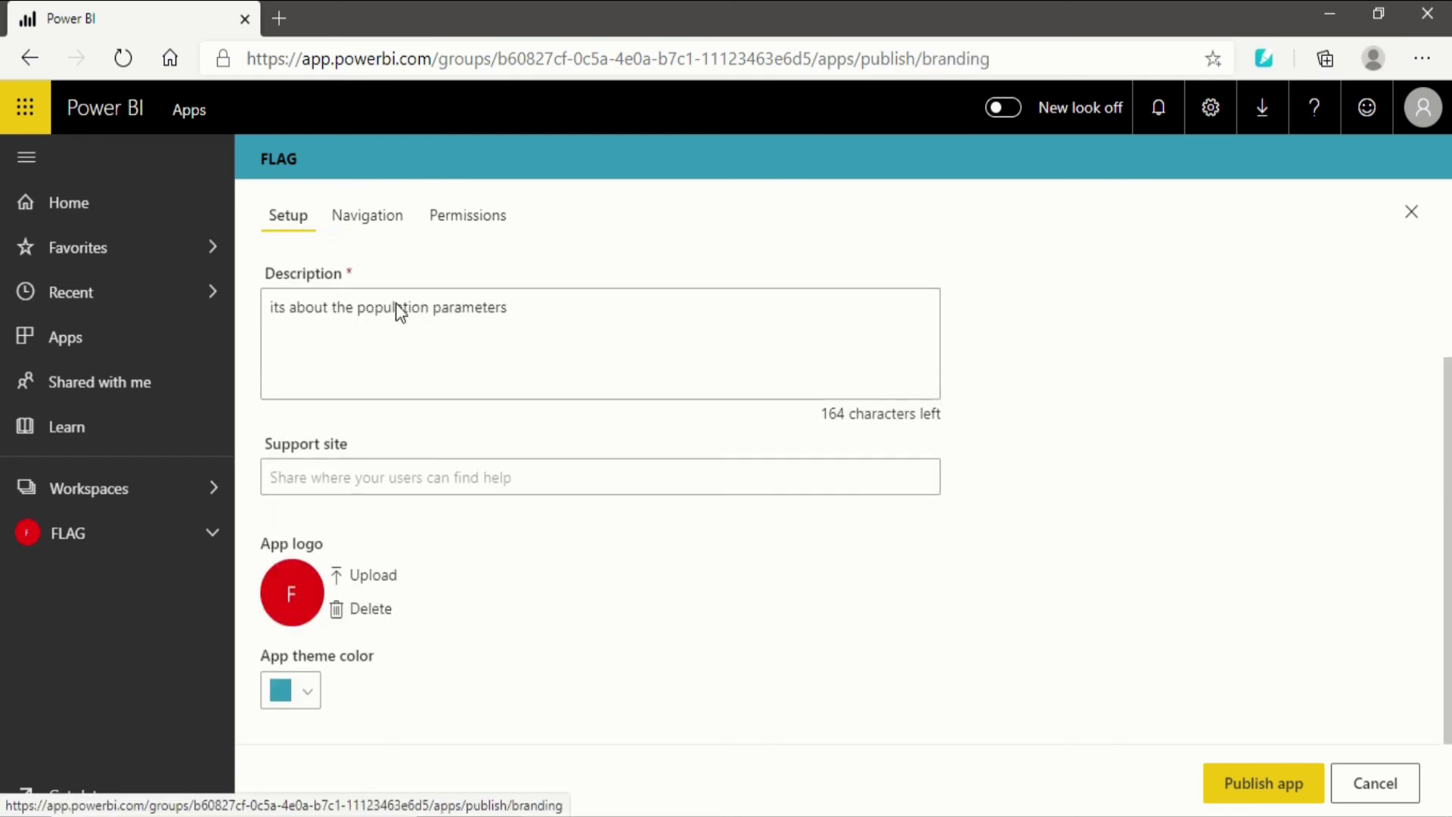
{"action": "scroll", "coordinate": [396, 302], "scroll_direction": "up", "scroll_amount": 2}
{"action": "scroll", "coordinate": [396, 303], "scroll_direction": "down", "scroll_amount": 2}
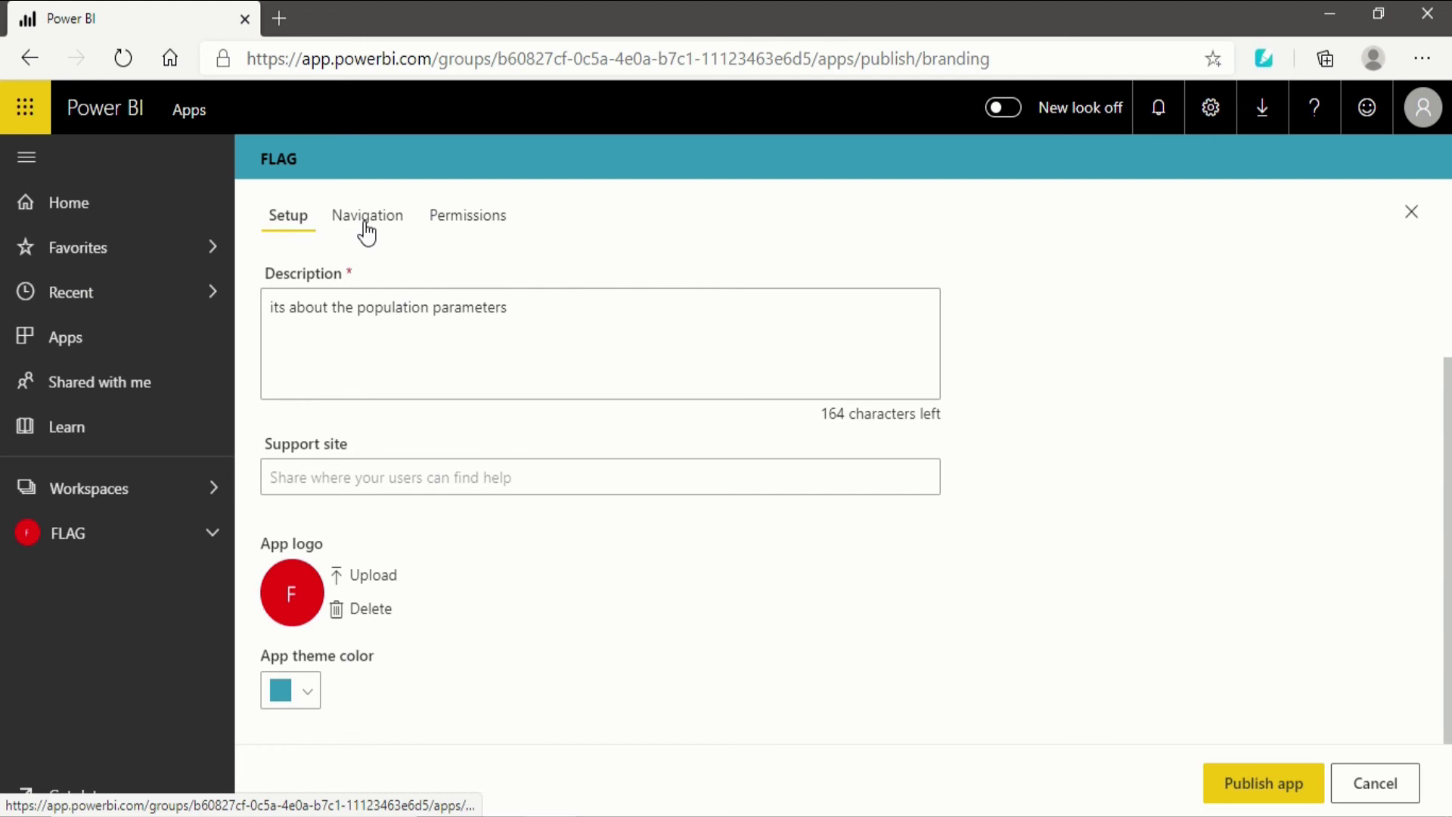
- Review the report and dashboard navigation entries and Advanced options, then return to Permissions
{"action": "left_click", "coordinate": [366, 230]}
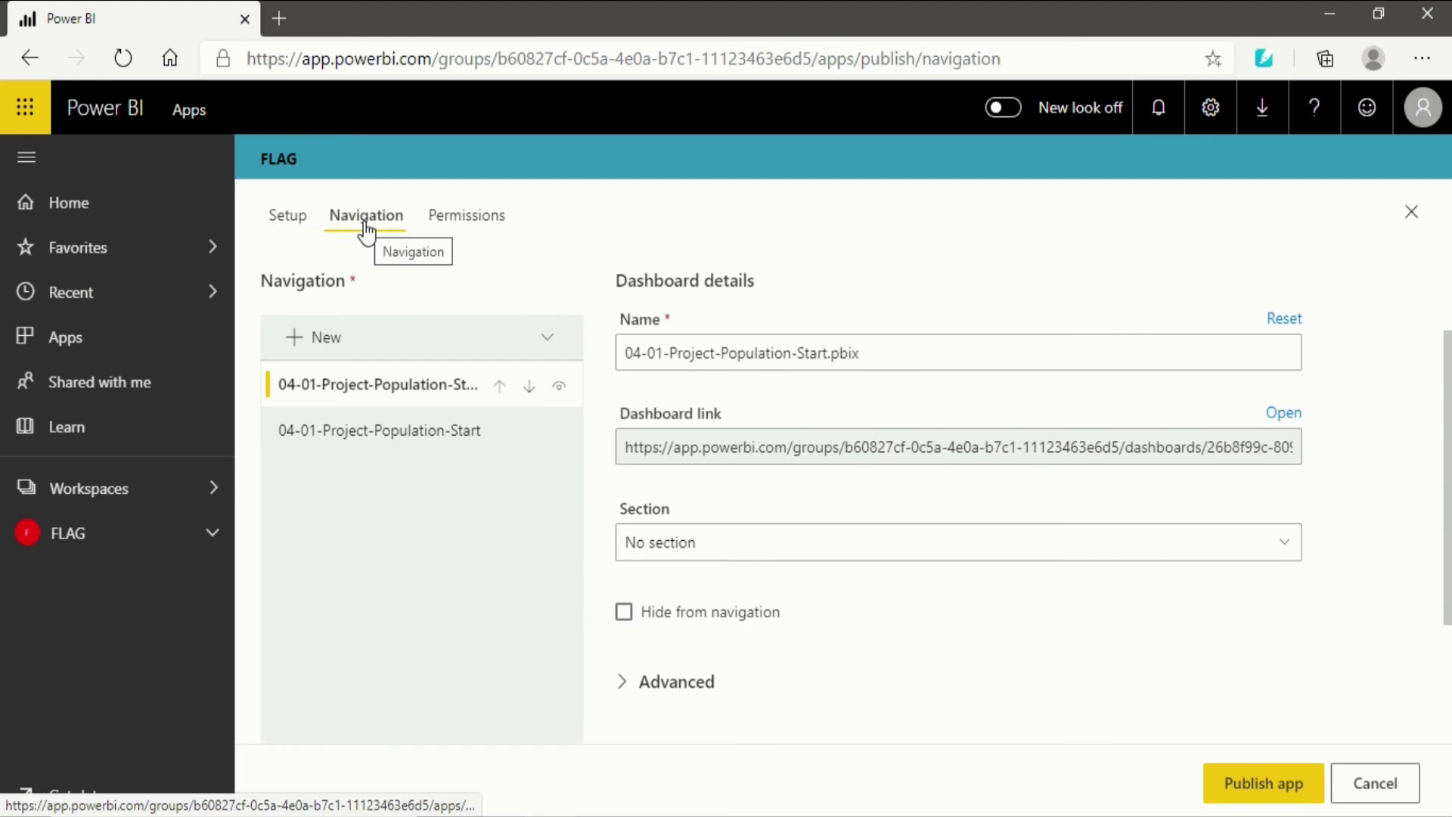
{"action": "left_click", "coordinate": [391, 441]}
{"action": "left_click", "coordinate": [395, 386]}
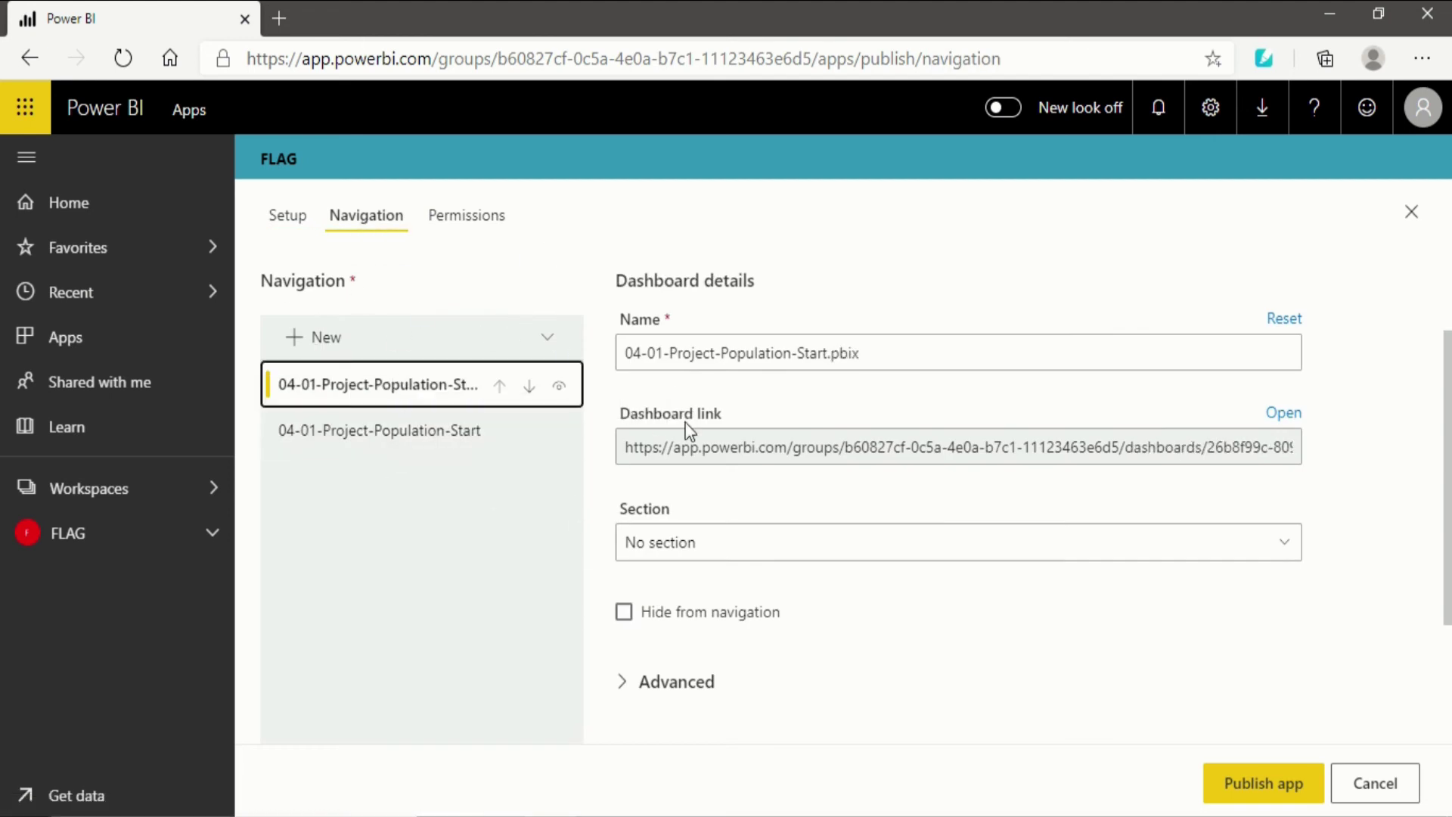
{"action": "left_click", "coordinate": [628, 685]}
{"action": "scroll", "coordinate": [633, 697], "scroll_direction": "down", "scroll_amount": 3}
{"action": "scroll", "coordinate": [655, 564], "scroll_direction": "up", "scroll_amount": 5}
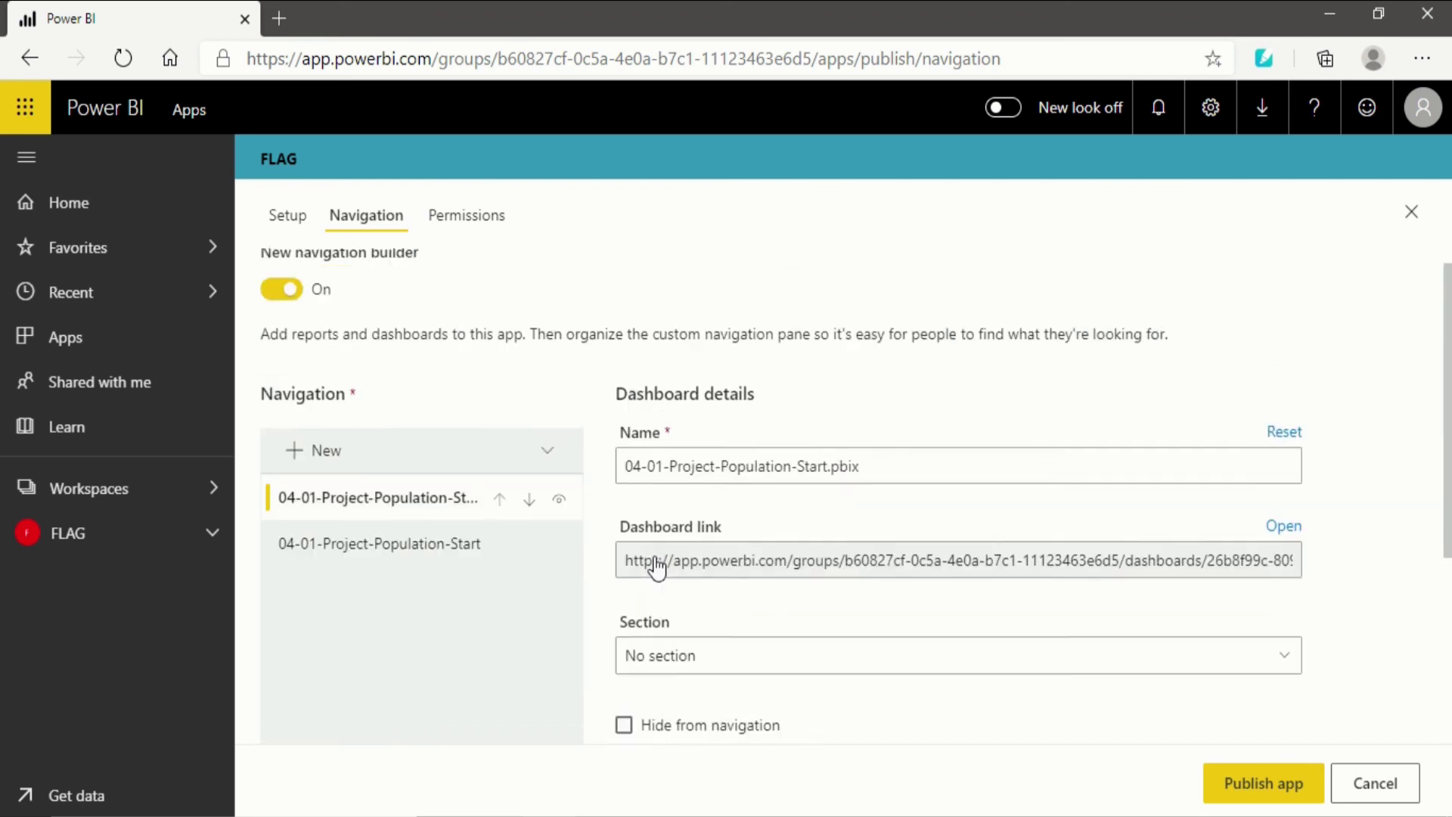
{"action": "left_click", "coordinate": [456, 215]}
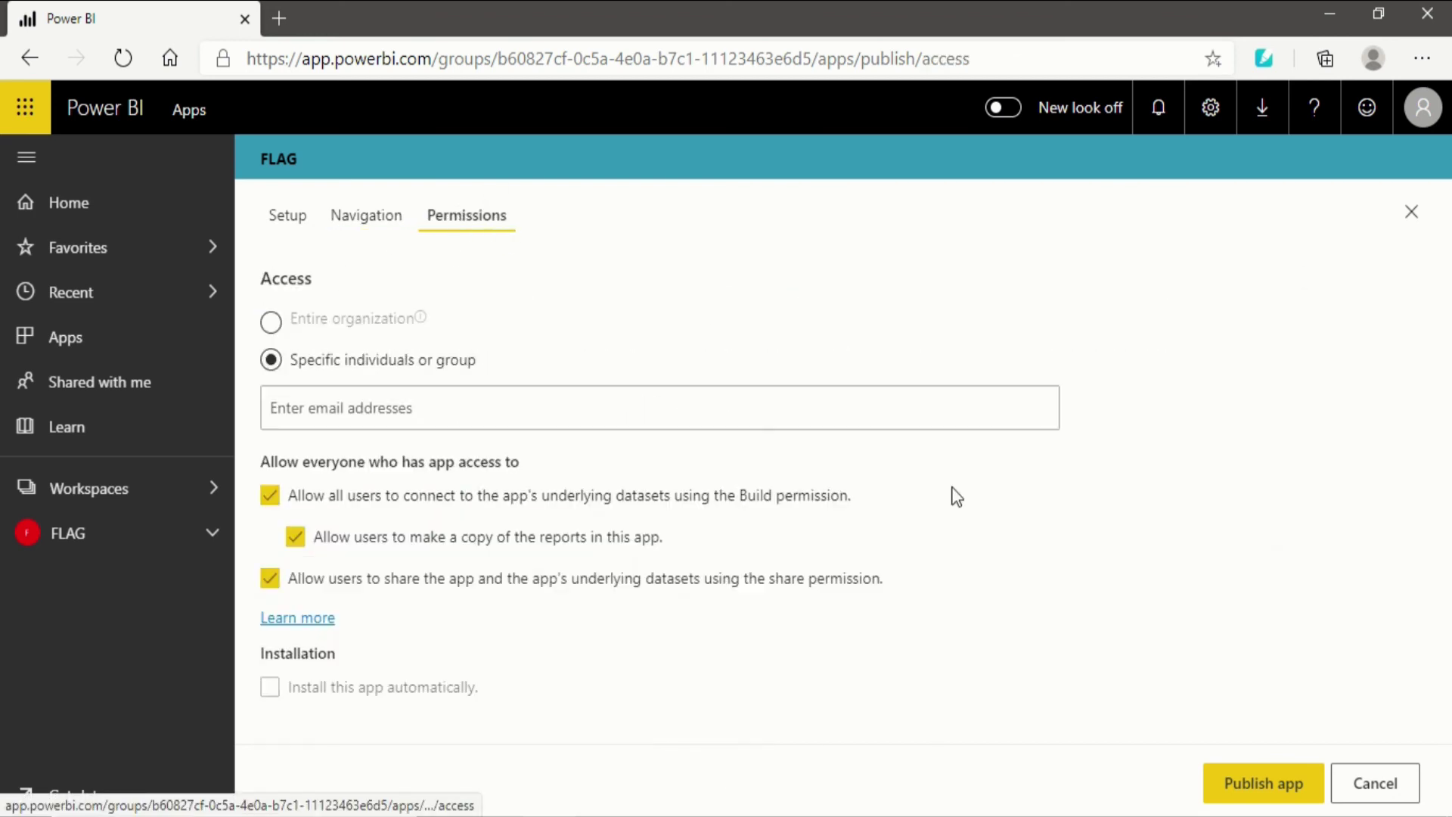
- After the 'Not quite done' warning, grant app access to a suggested specific user
{"action": "left_click", "coordinate": [1257, 786]}
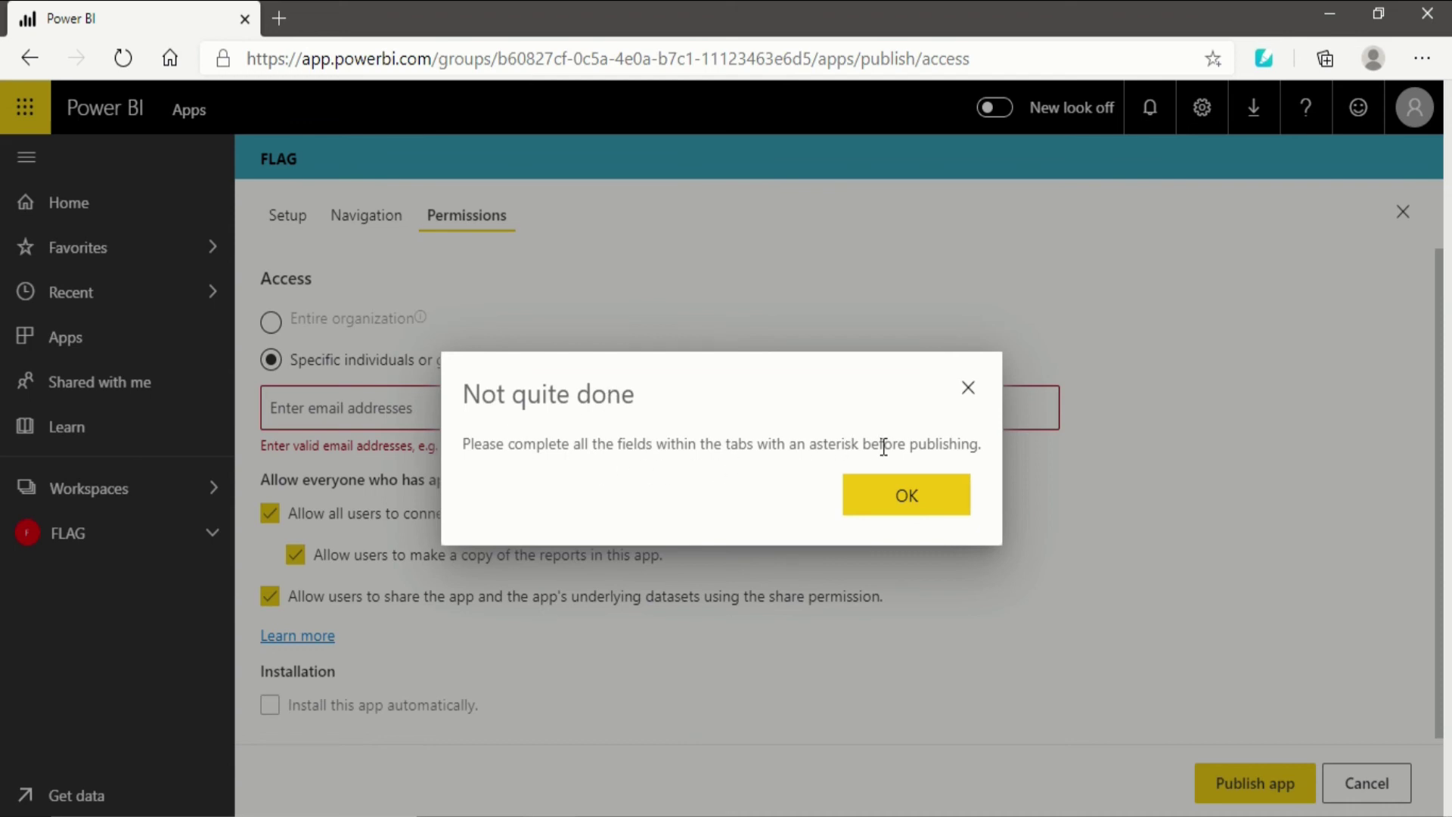
{"action": "left_click", "coordinate": [923, 521]}
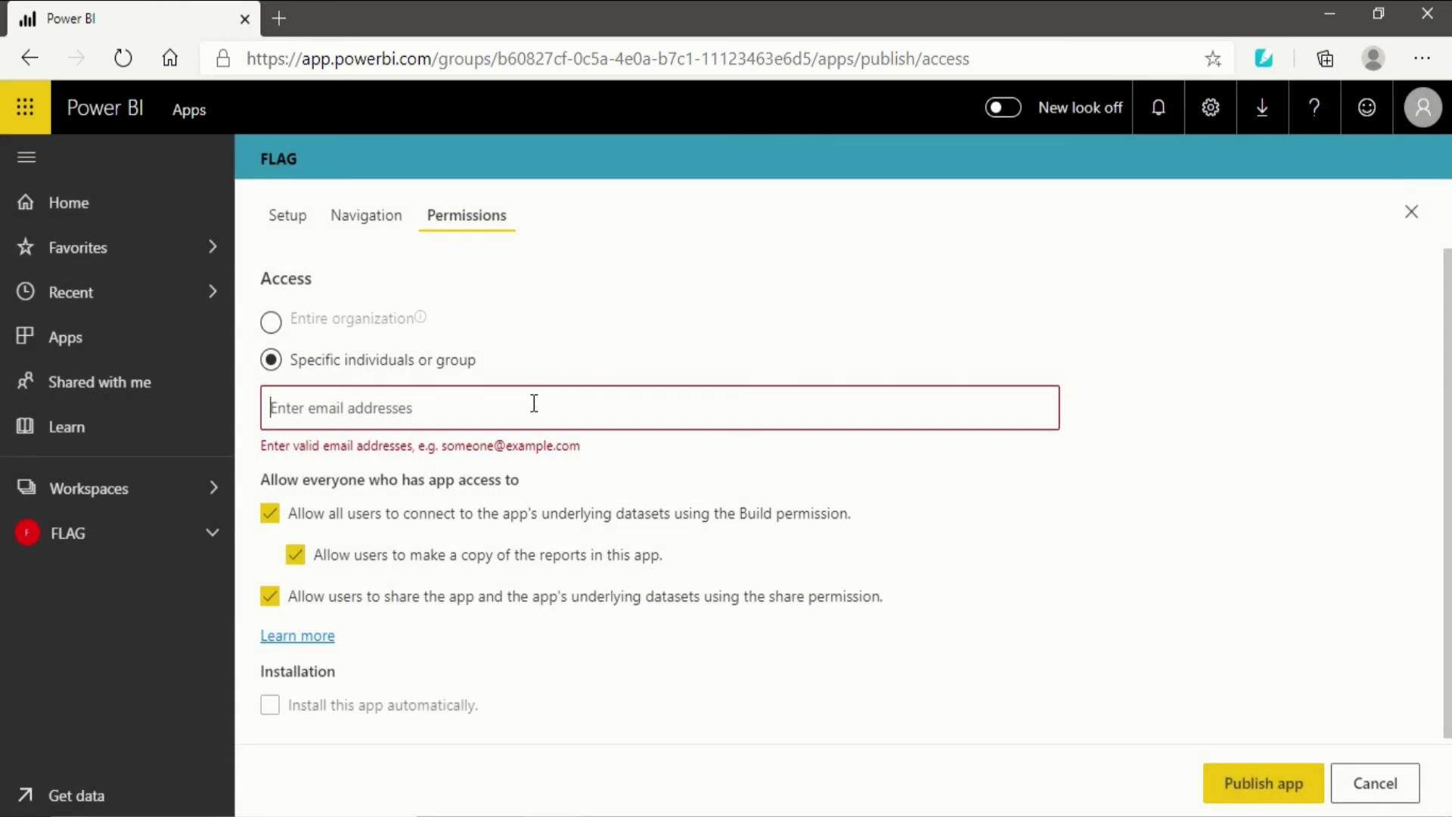
{"action": "type", "text": "sunn"}
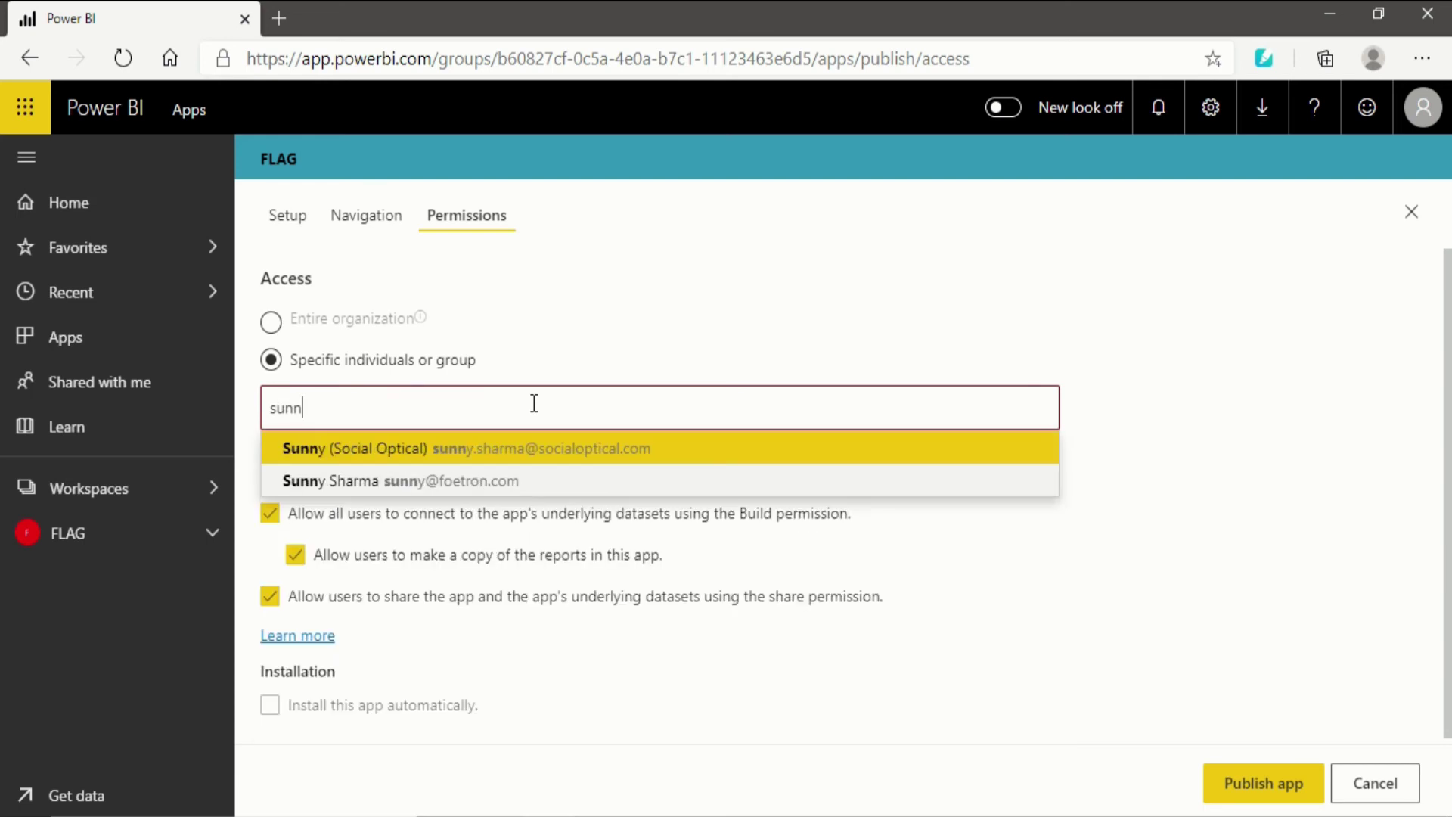
{"action": "left_click", "coordinate": [531, 481]}
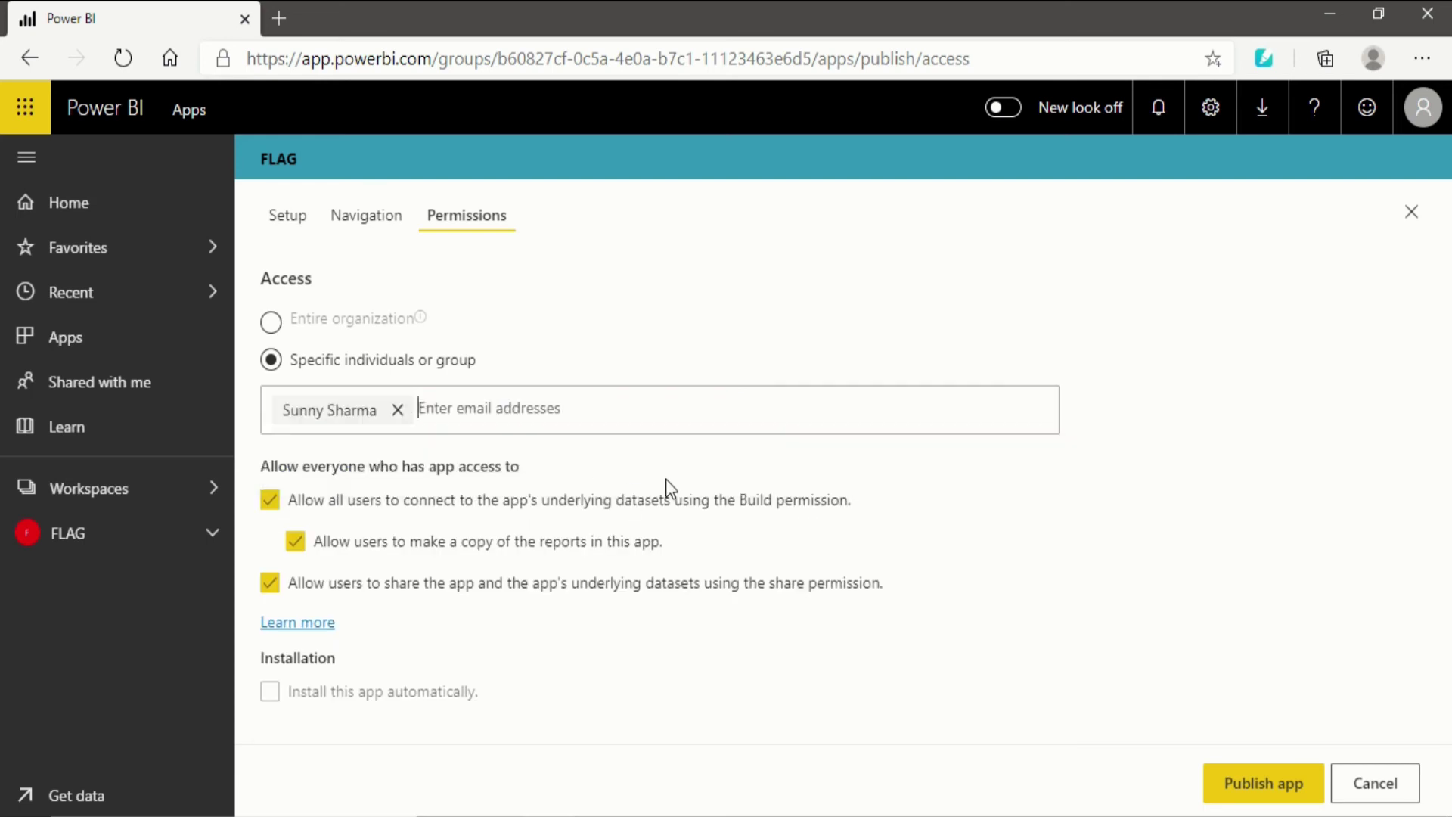
- Publish the FLAG app and copy its link from the Successfully published dialog
{"action": "left_click", "coordinate": [1280, 793]}
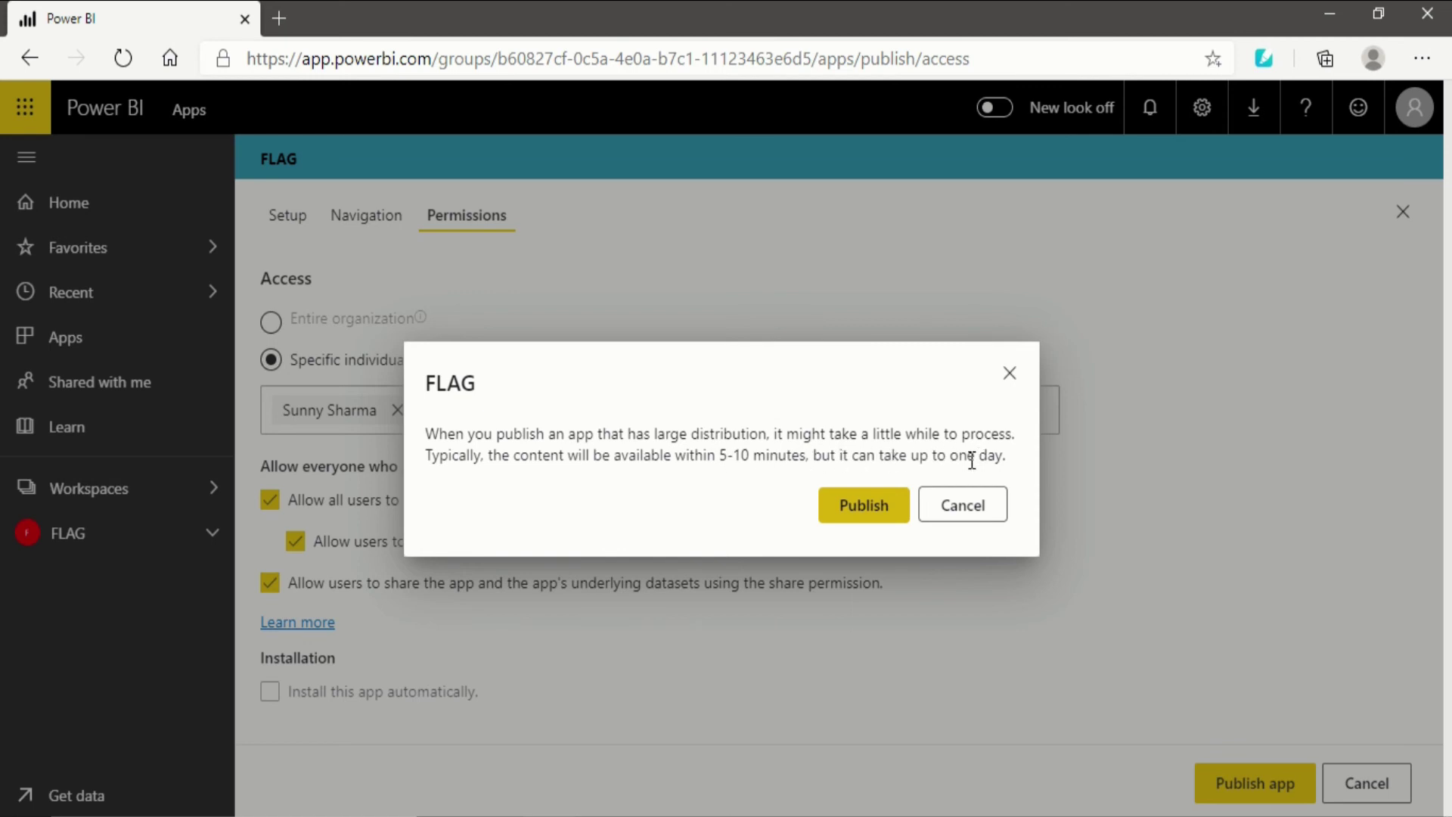
{"action": "left_click", "coordinate": [870, 513]}
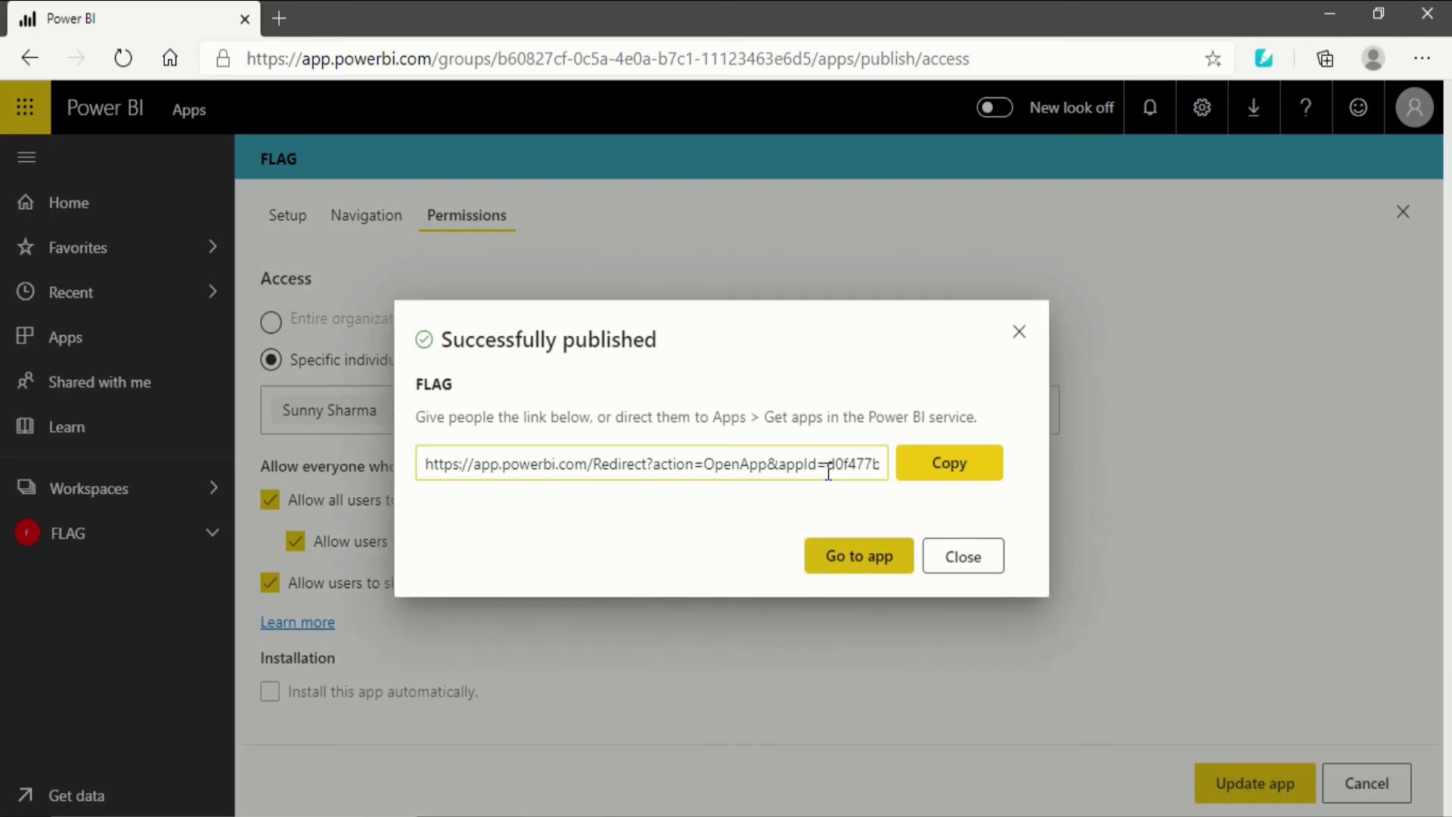
{"action": "left_click", "coordinate": [398, 465]}
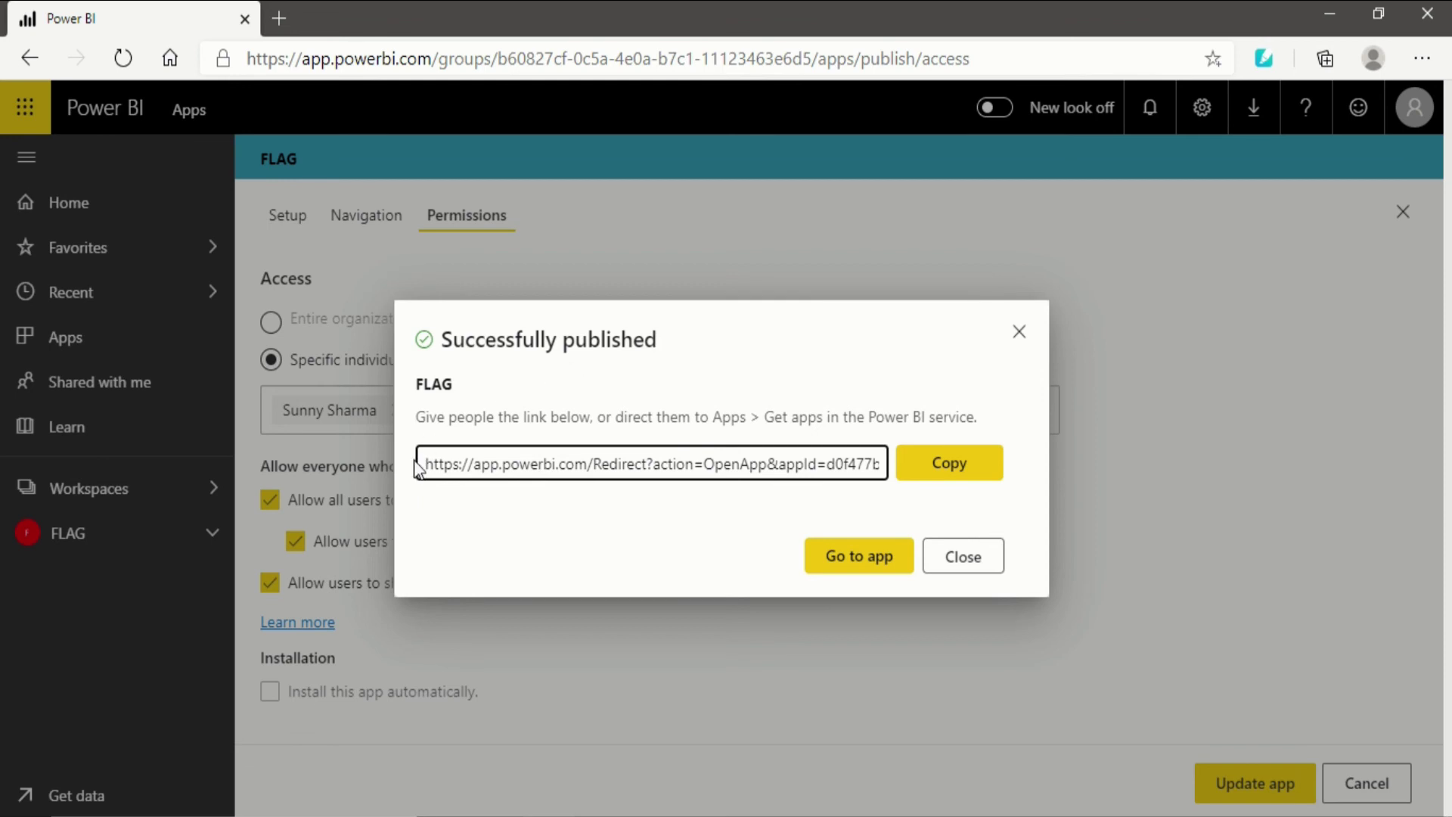
{"action": "left_click_drag", "start_coordinate": [416, 463], "coordinate": [447, 478]}
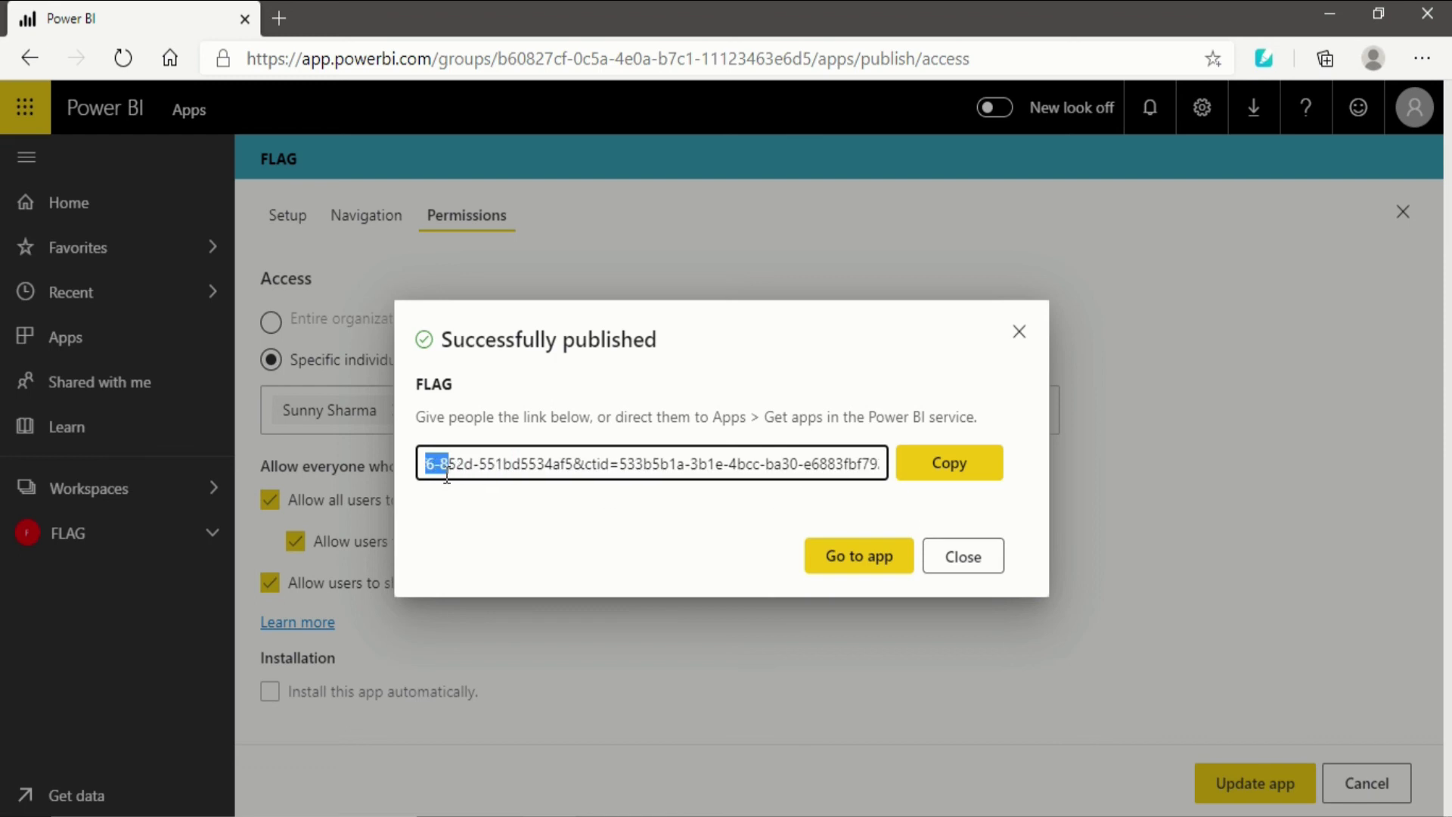
{"action": "left_click", "coordinate": [484, 458]}
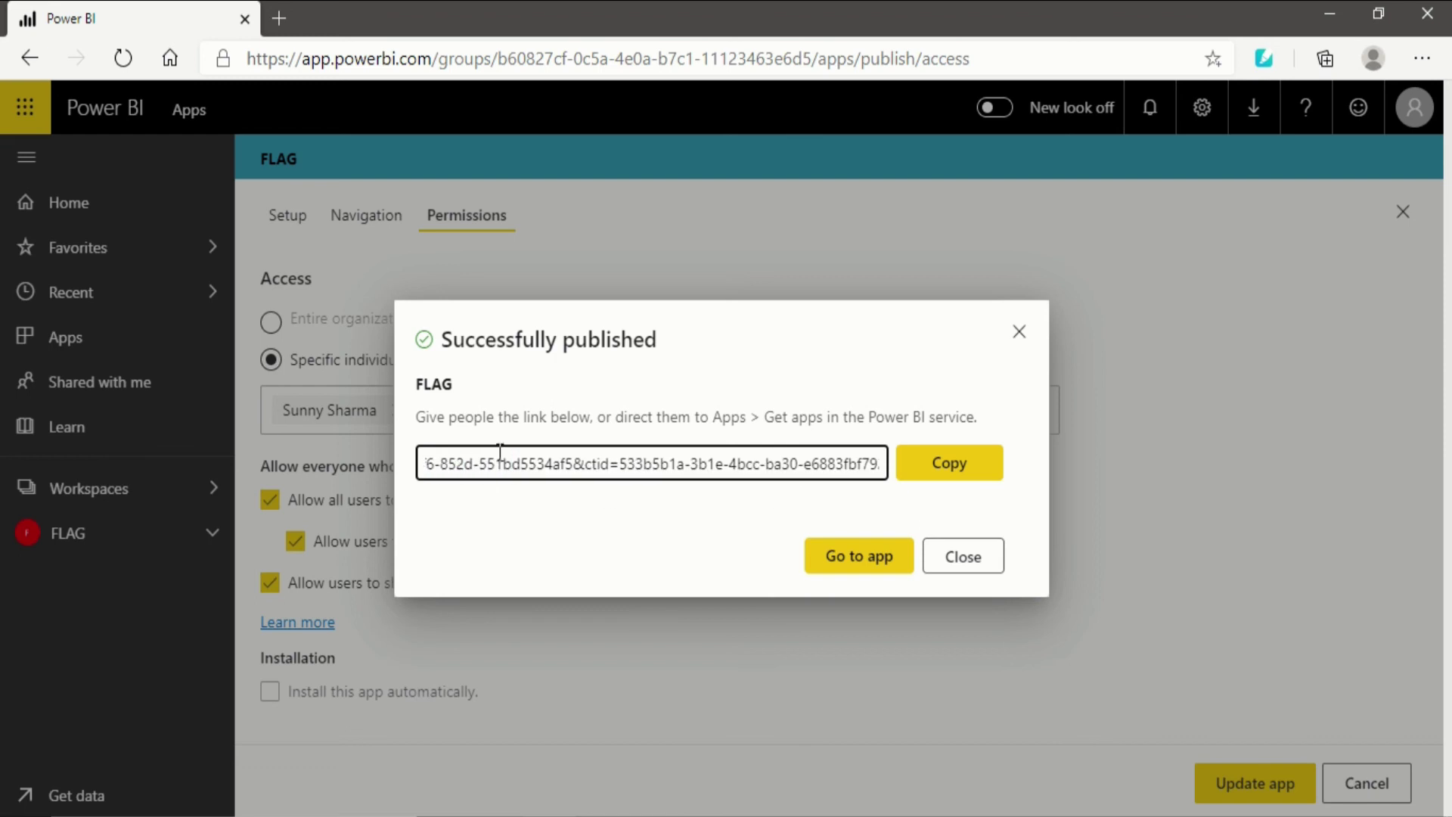
{"action": "left_click", "coordinate": [955, 464]}
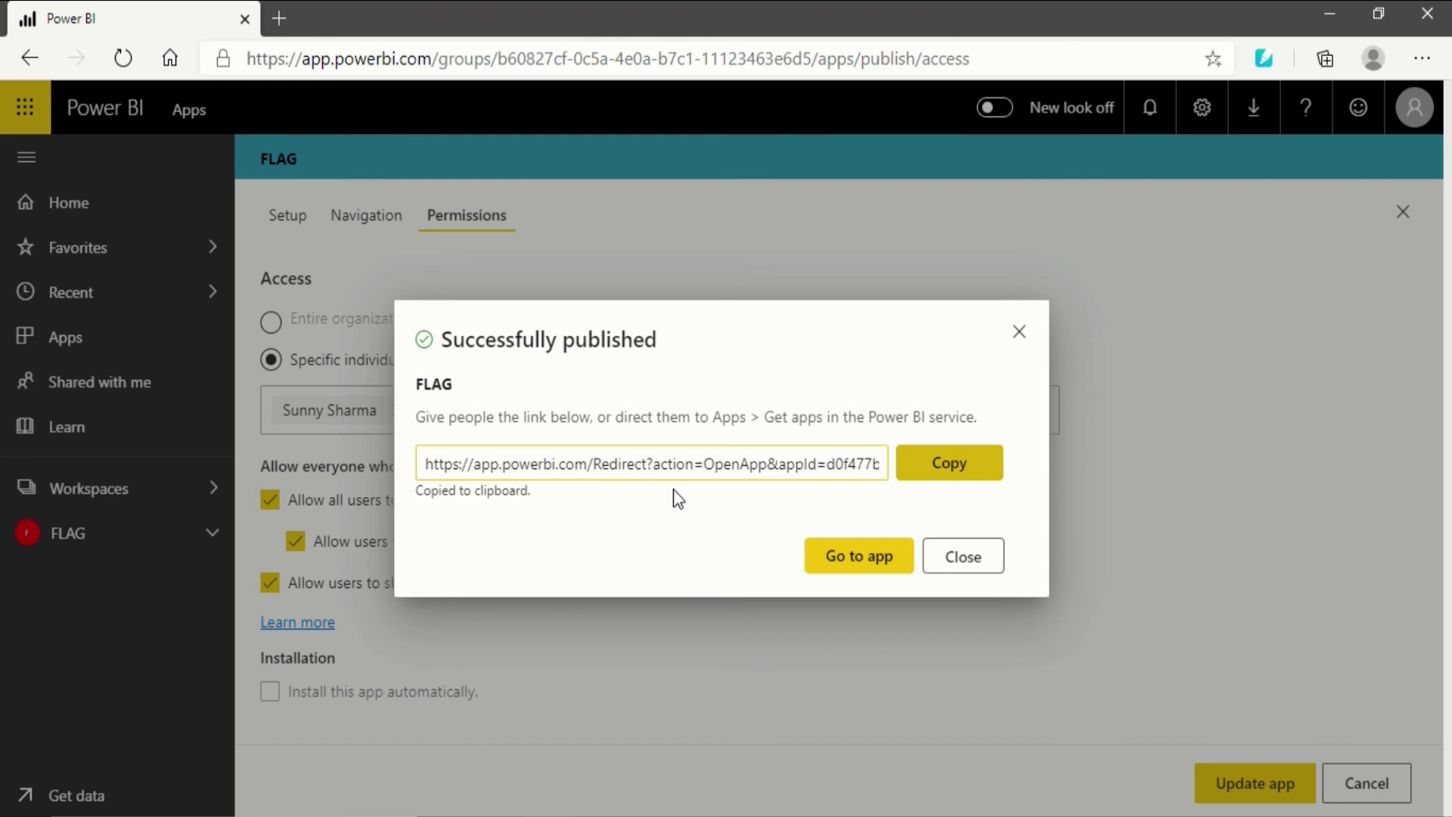
- Open the FLAG app and browse report Pages 1–4, Create card, and the dashboard
{"action": "left_click", "coordinate": [851, 562]}
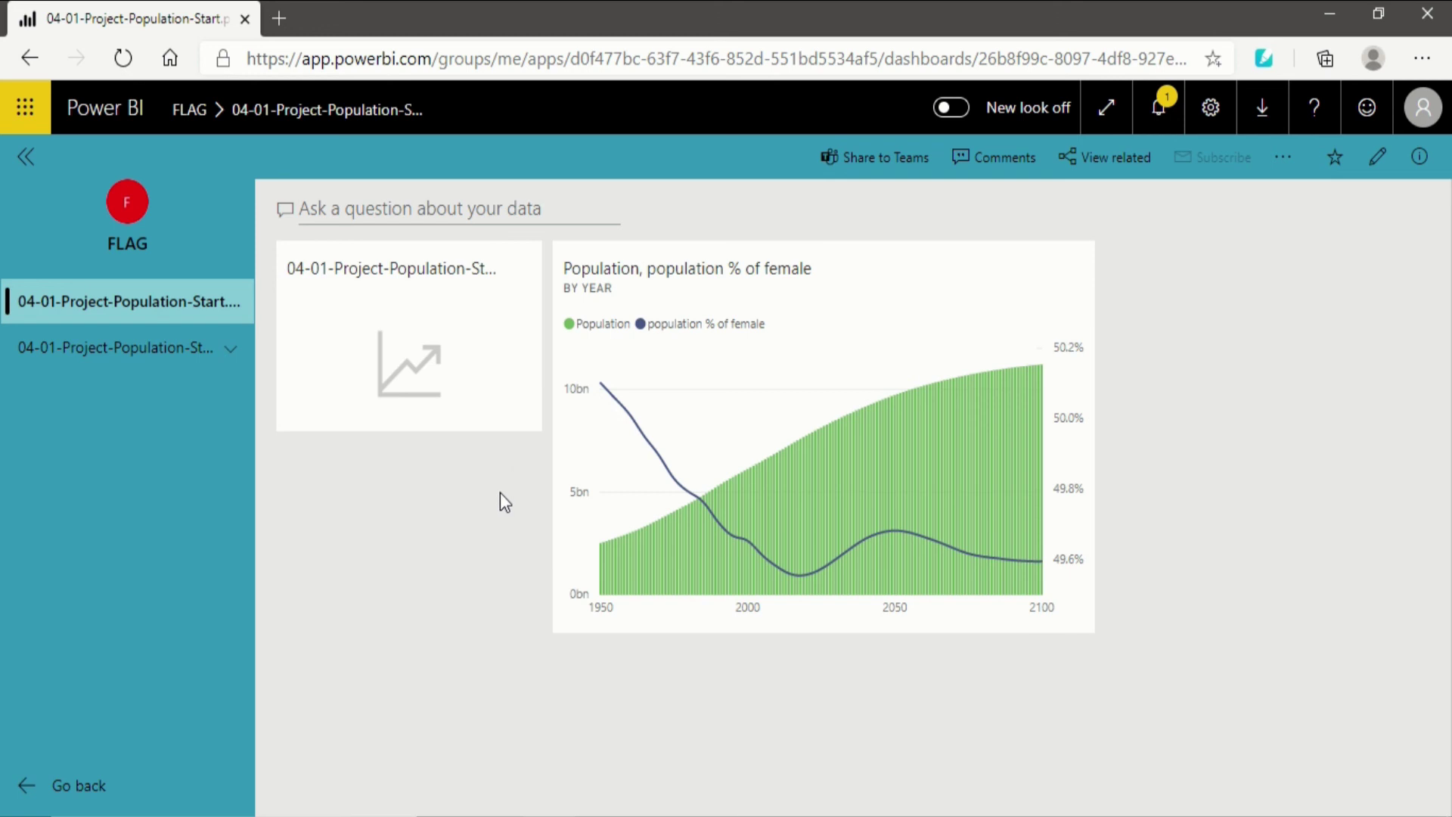
{"action": "left_click", "coordinate": [172, 350]}
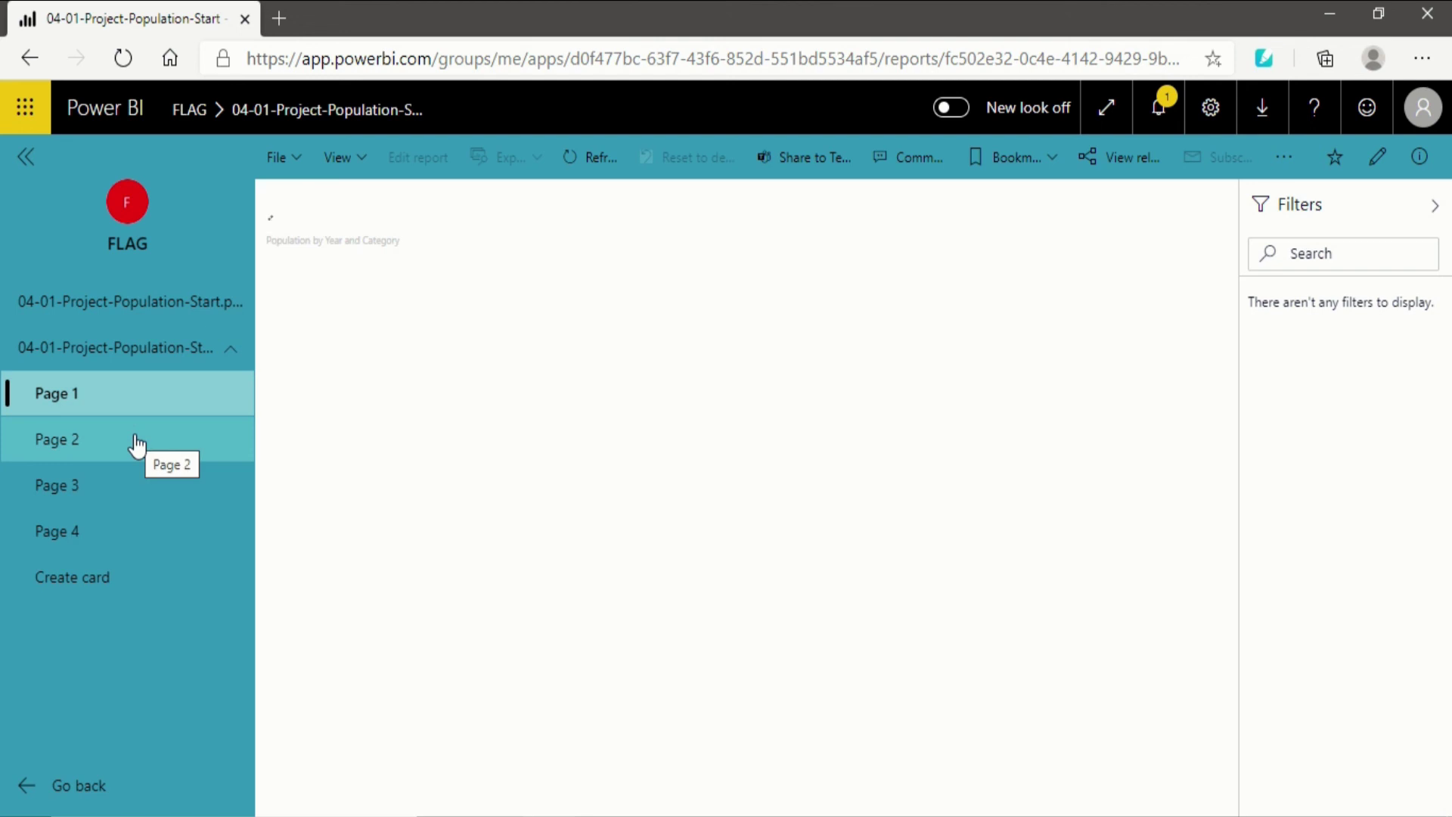
{"action": "left_click", "coordinate": [137, 447]}
{"action": "left_click", "coordinate": [139, 491]}
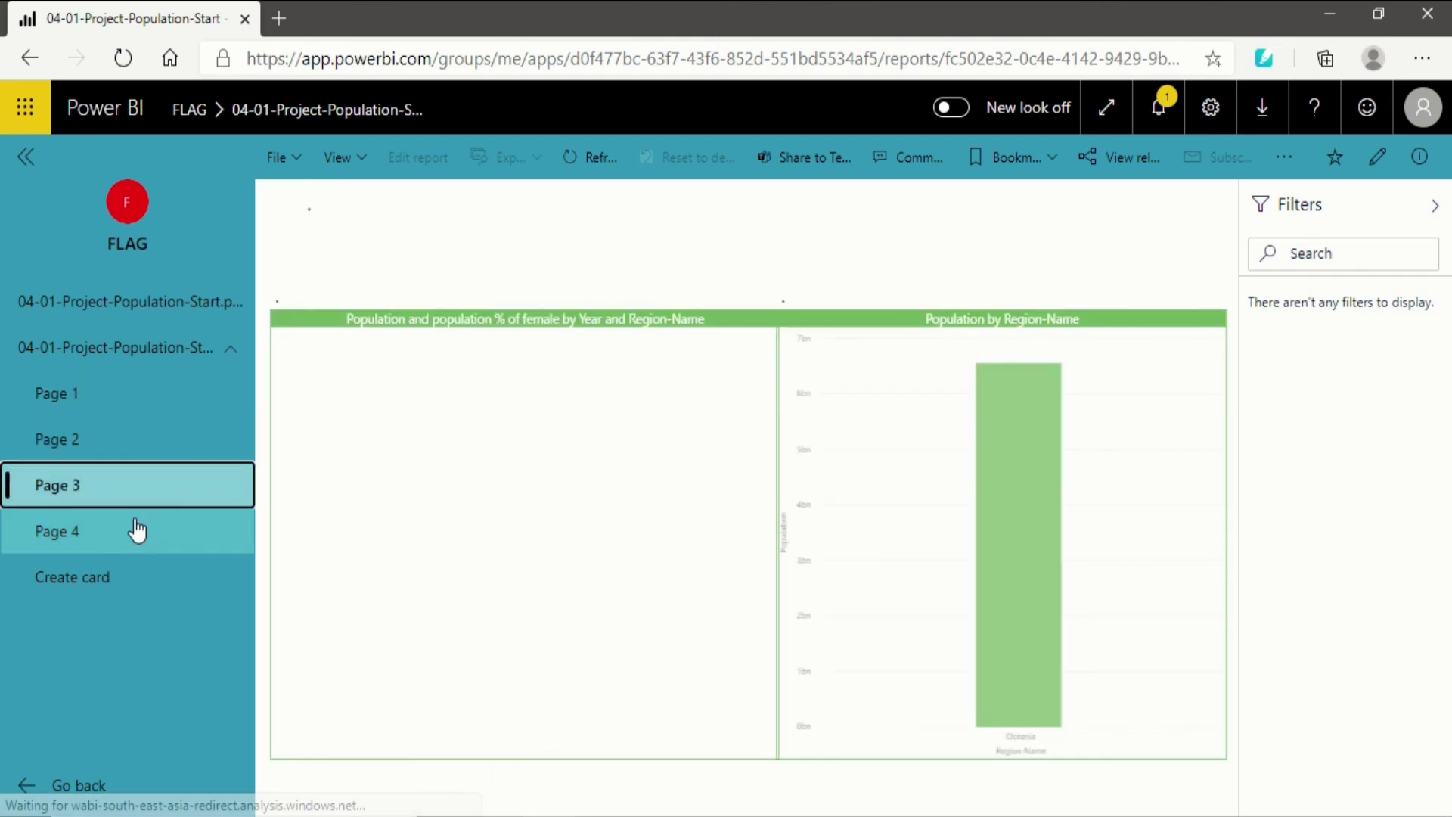
{"action": "left_click", "coordinate": [83, 531]}
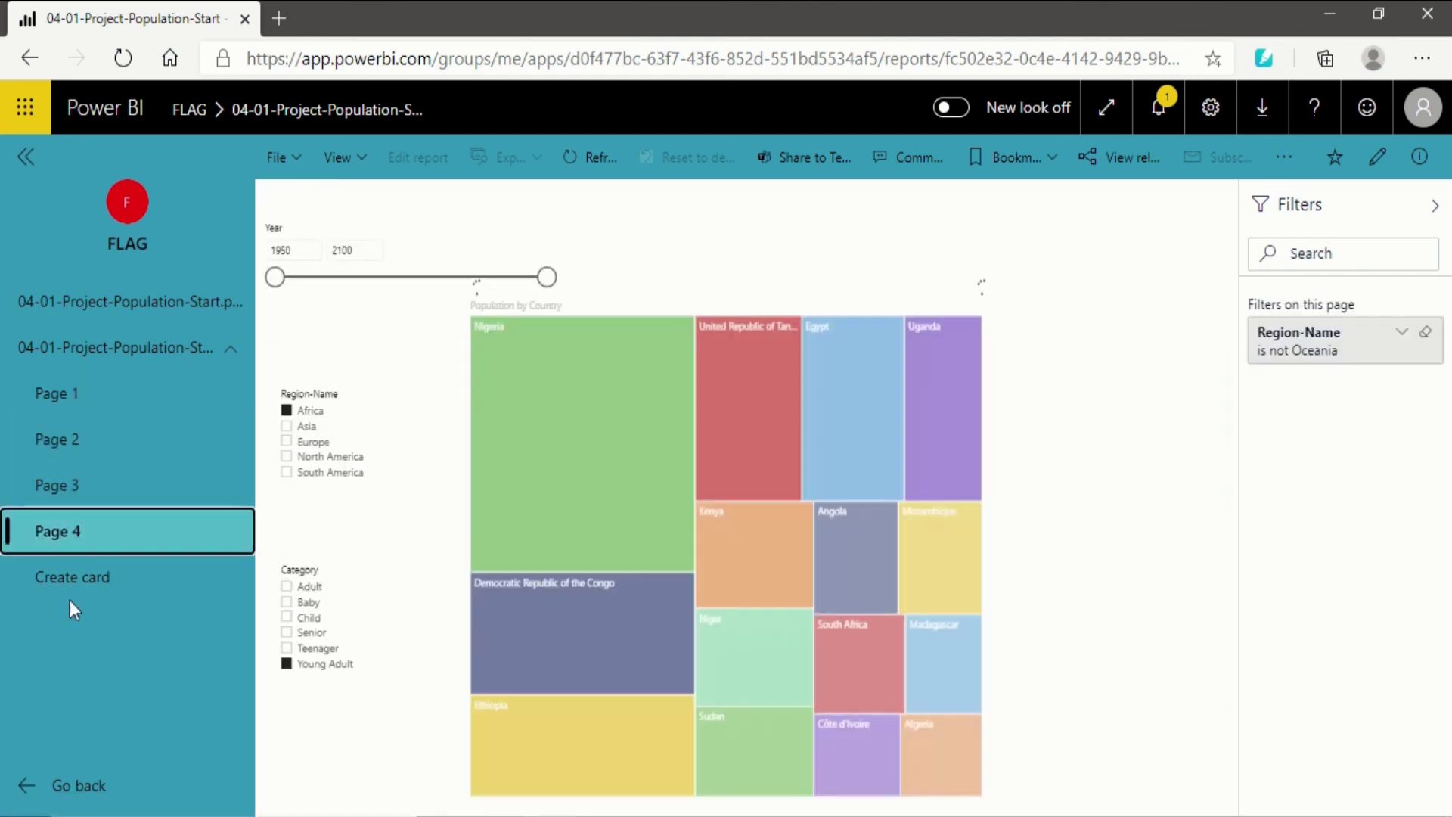
{"action": "left_click", "coordinate": [91, 593]}
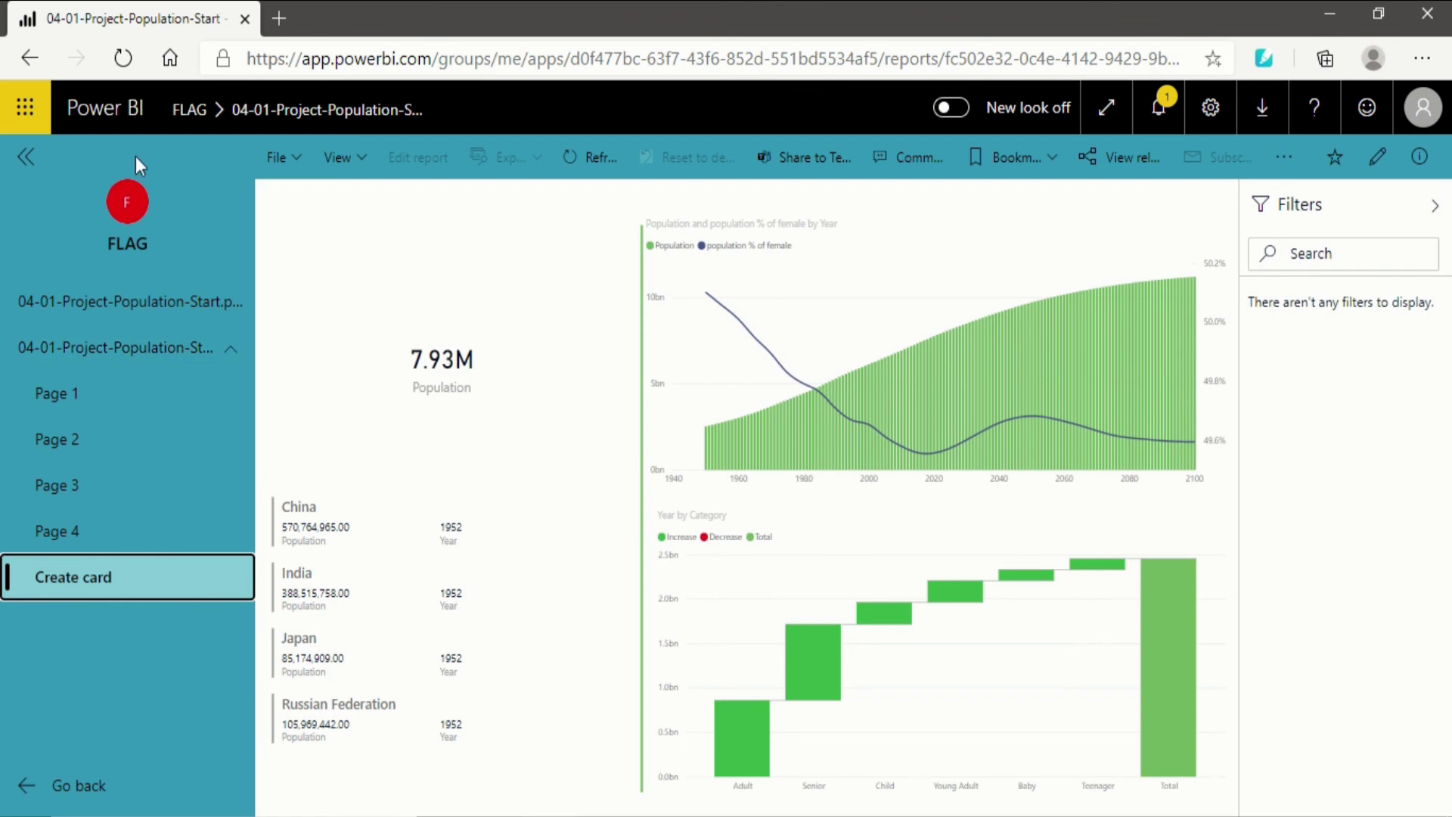
{"action": "left_click", "coordinate": [131, 318]}
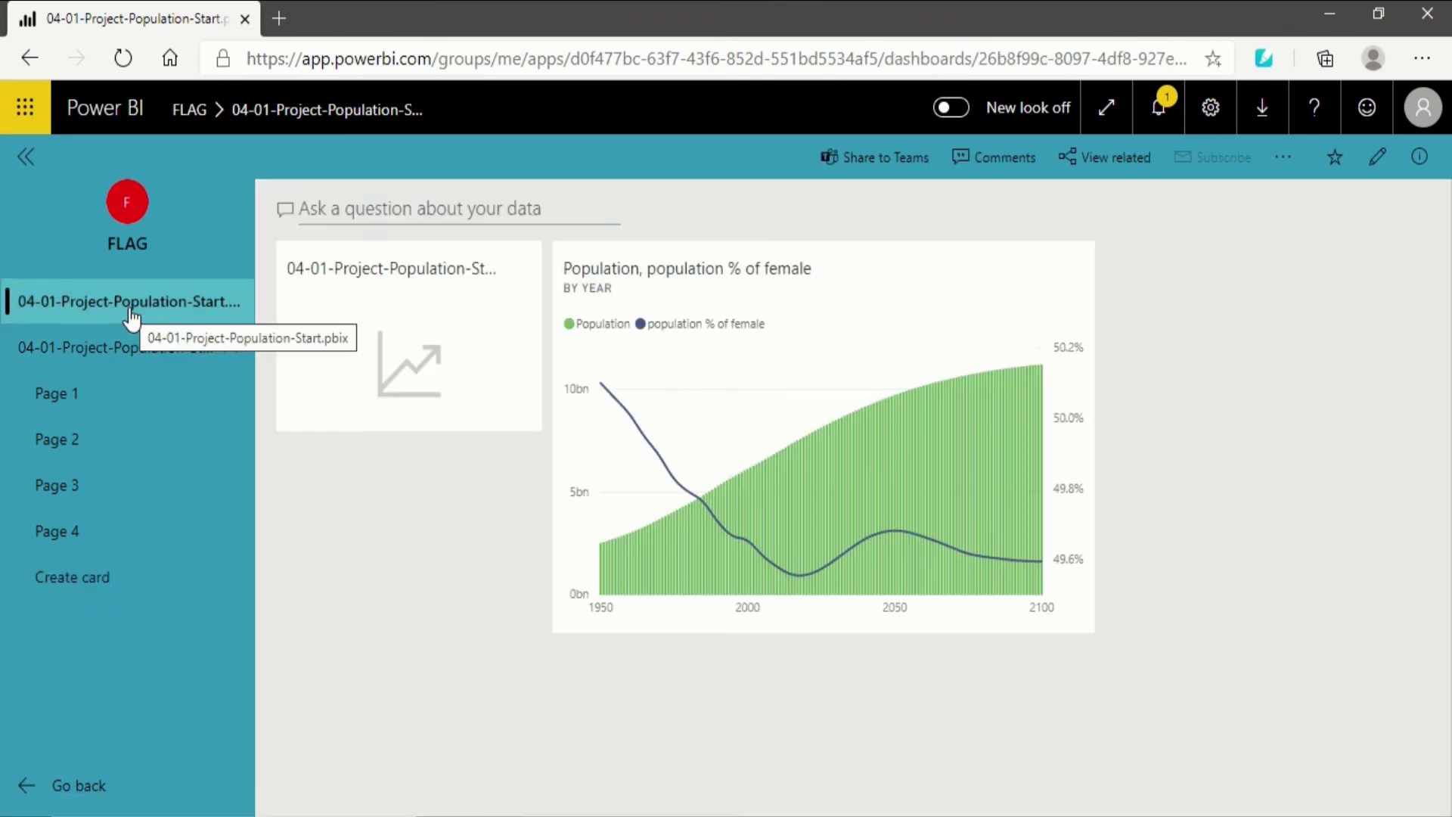
{"action": "left_click", "coordinate": [31, 57]}
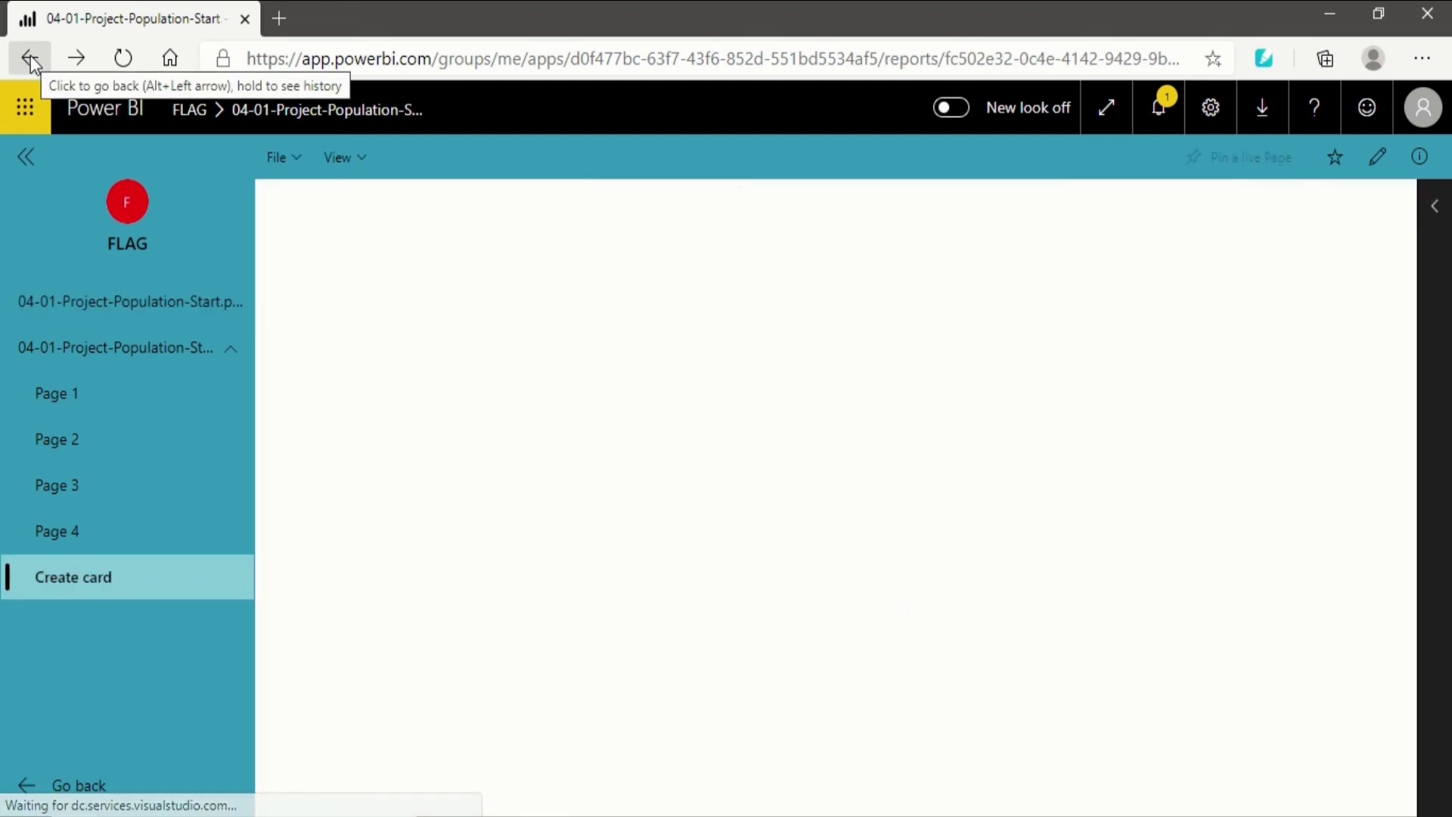
- Open the FLAG app from the Apps list, then return to the Apps list
{"action": "left_click", "coordinate": [30, 58]}
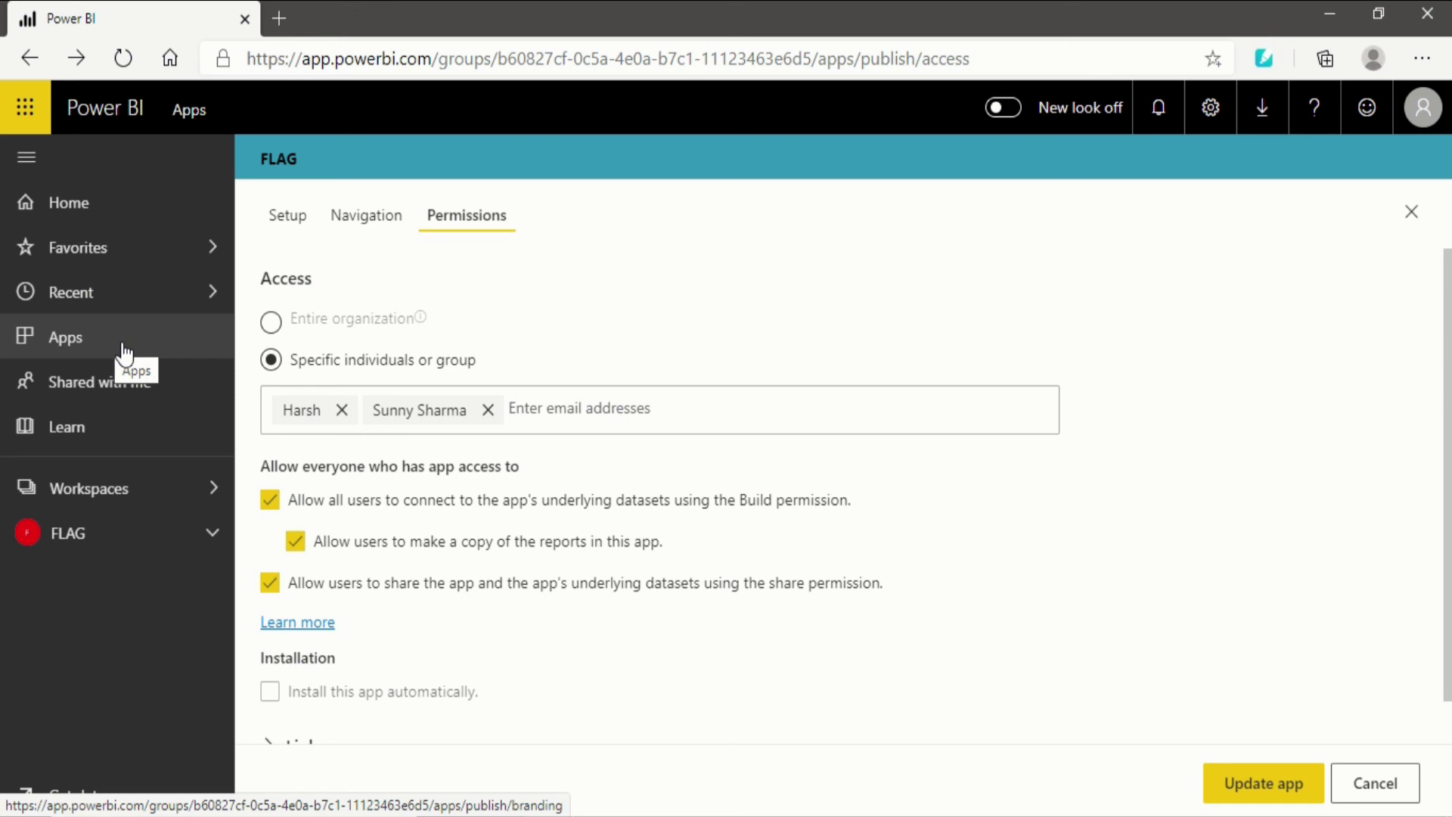
{"action": "left_click", "coordinate": [124, 353]}
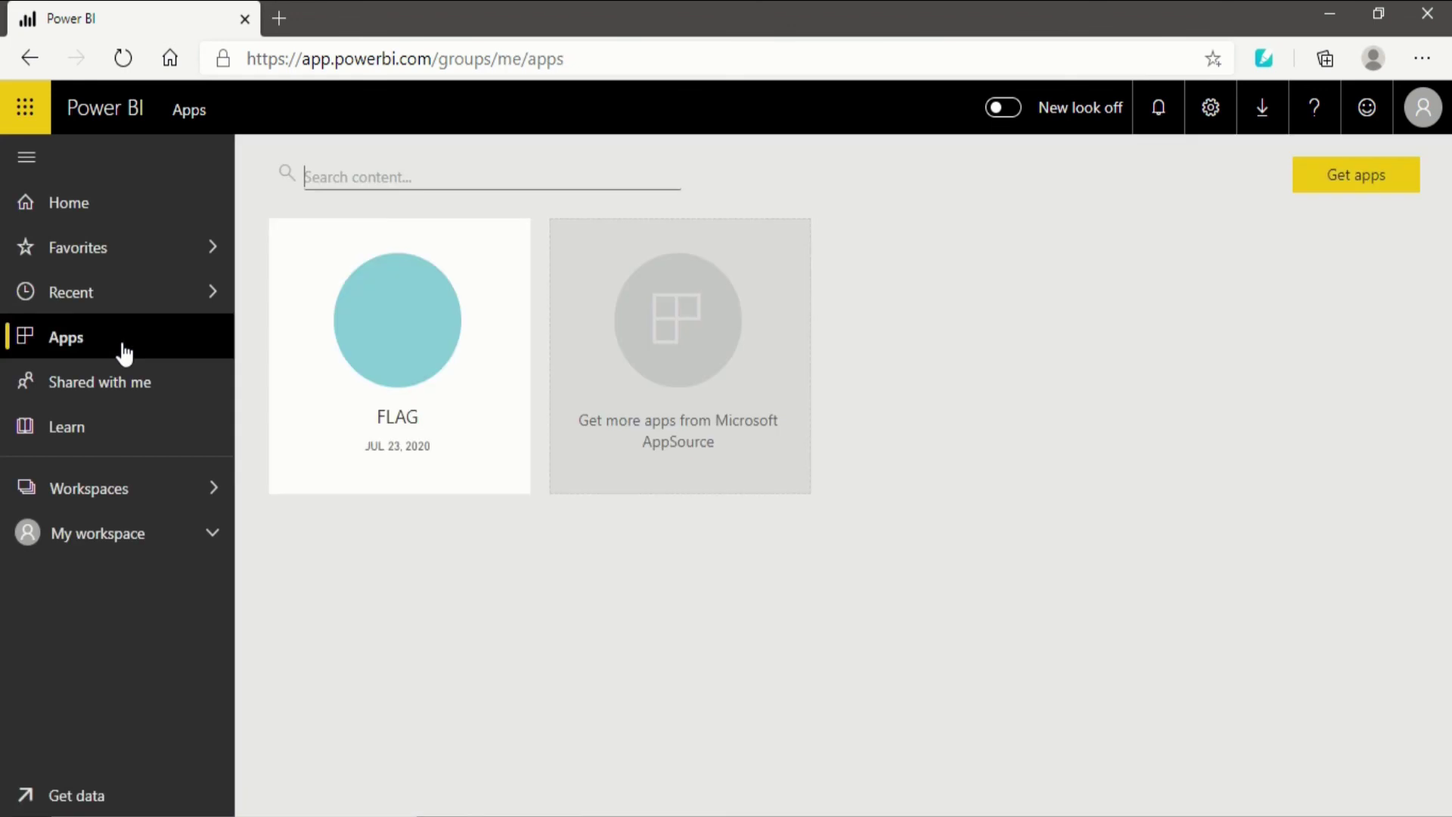
{"action": "mouse_move", "coordinate": [434, 347]}
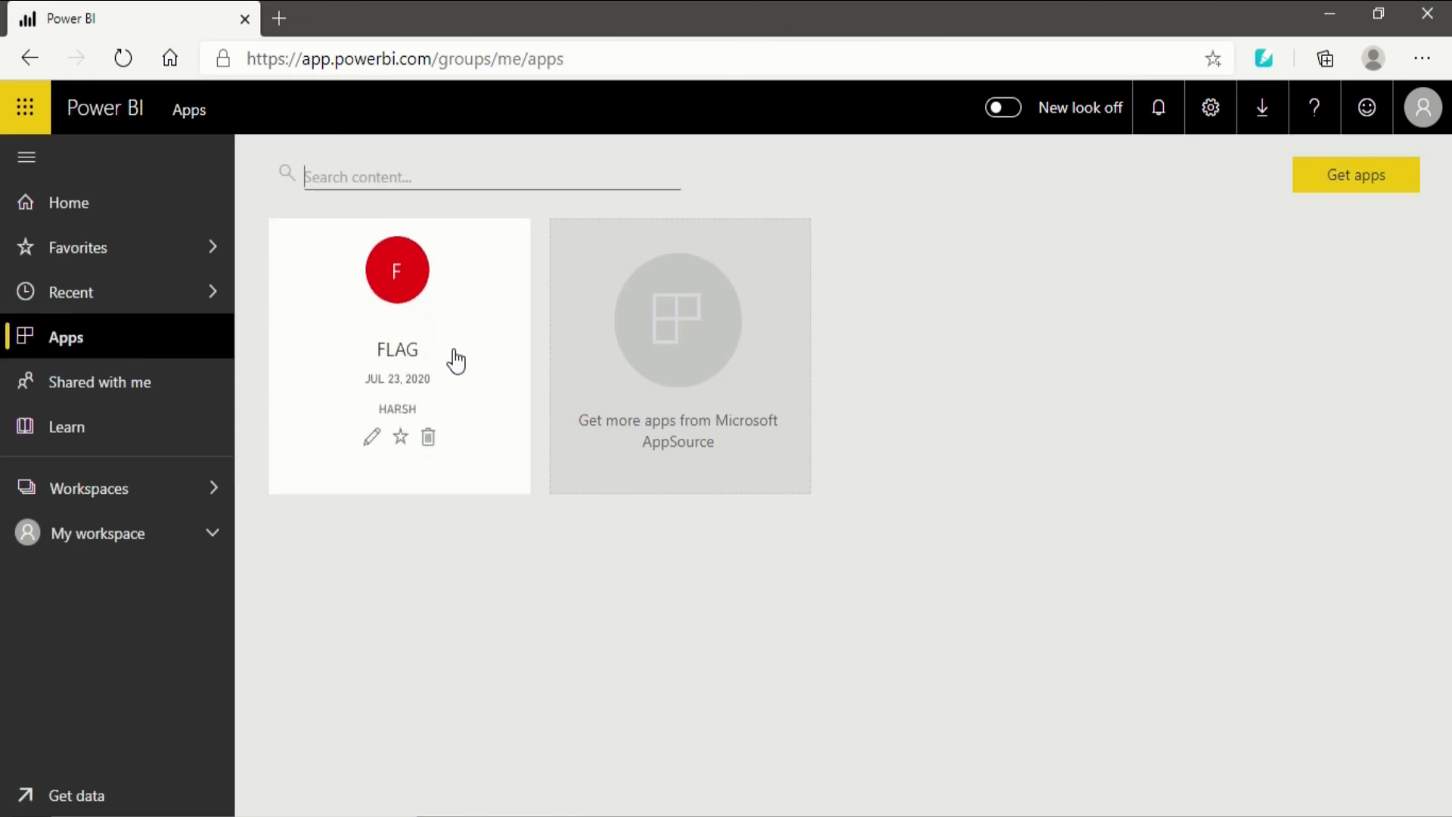
{"action": "left_click", "coordinate": [424, 300]}
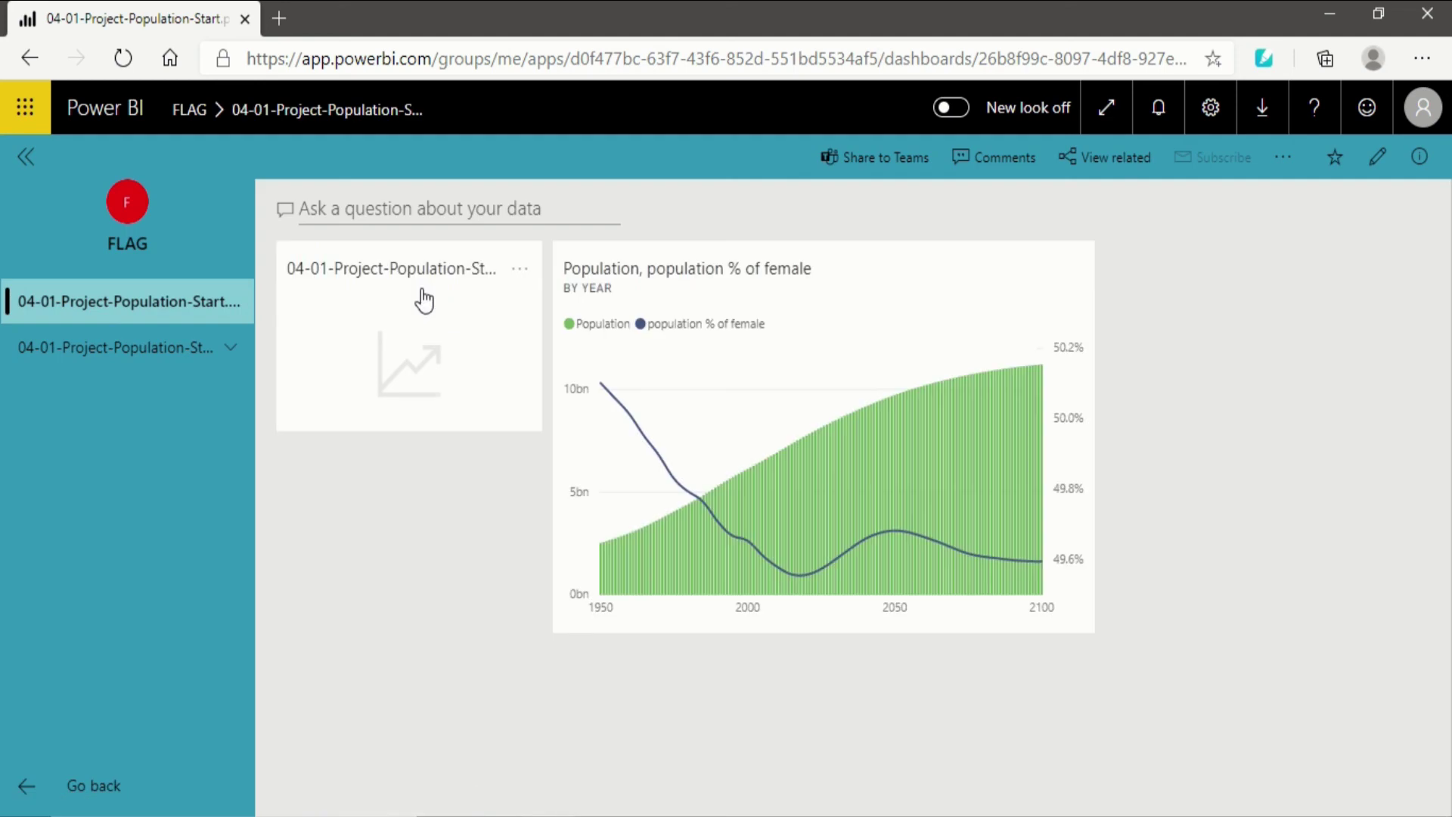
{"action": "left_click", "coordinate": [30, 62]}
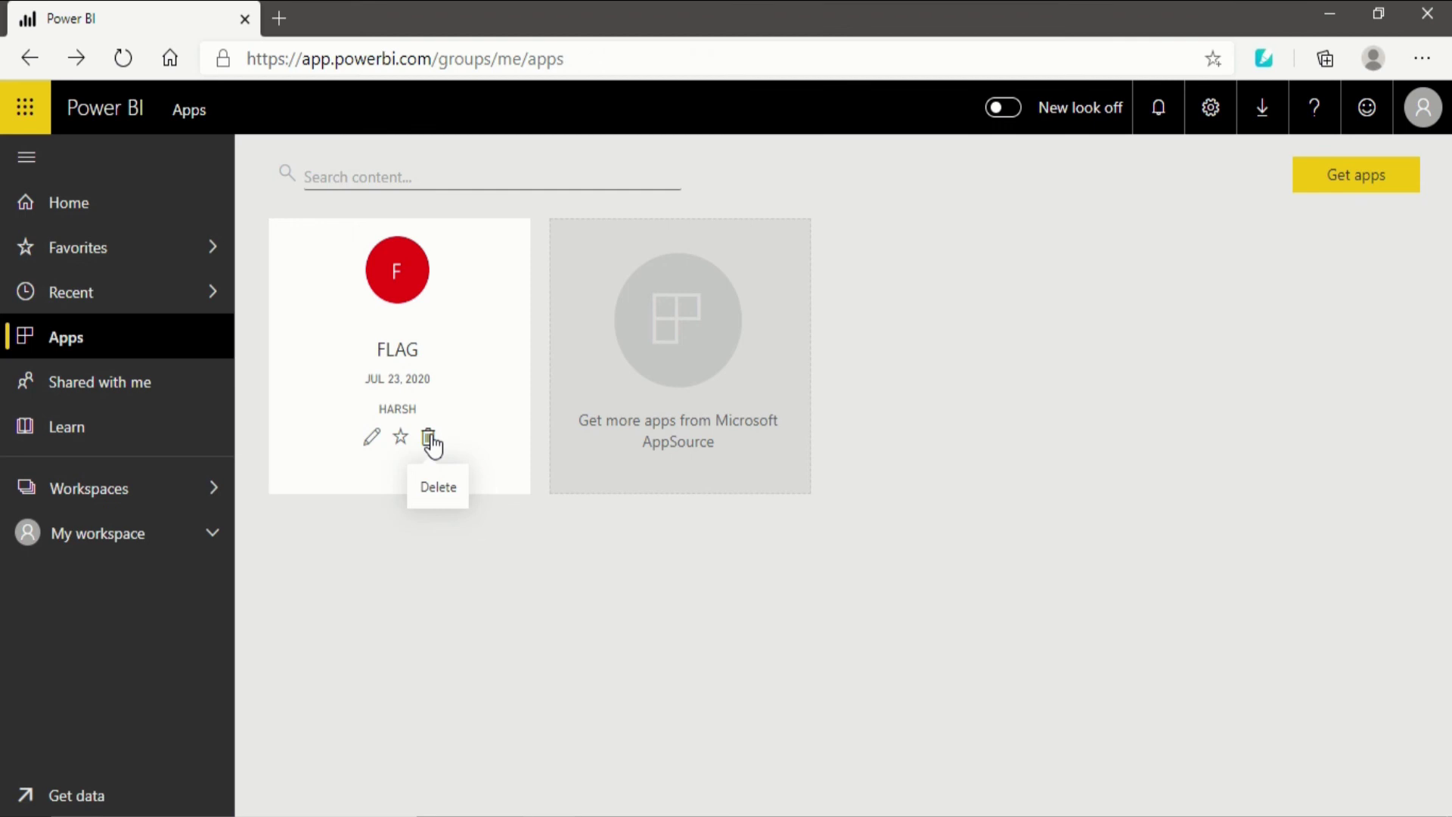
- Cancel deleting the FLAG app, then open the FLAG workspace from Workspaces
{"action": "left_click", "coordinate": [429, 438]}
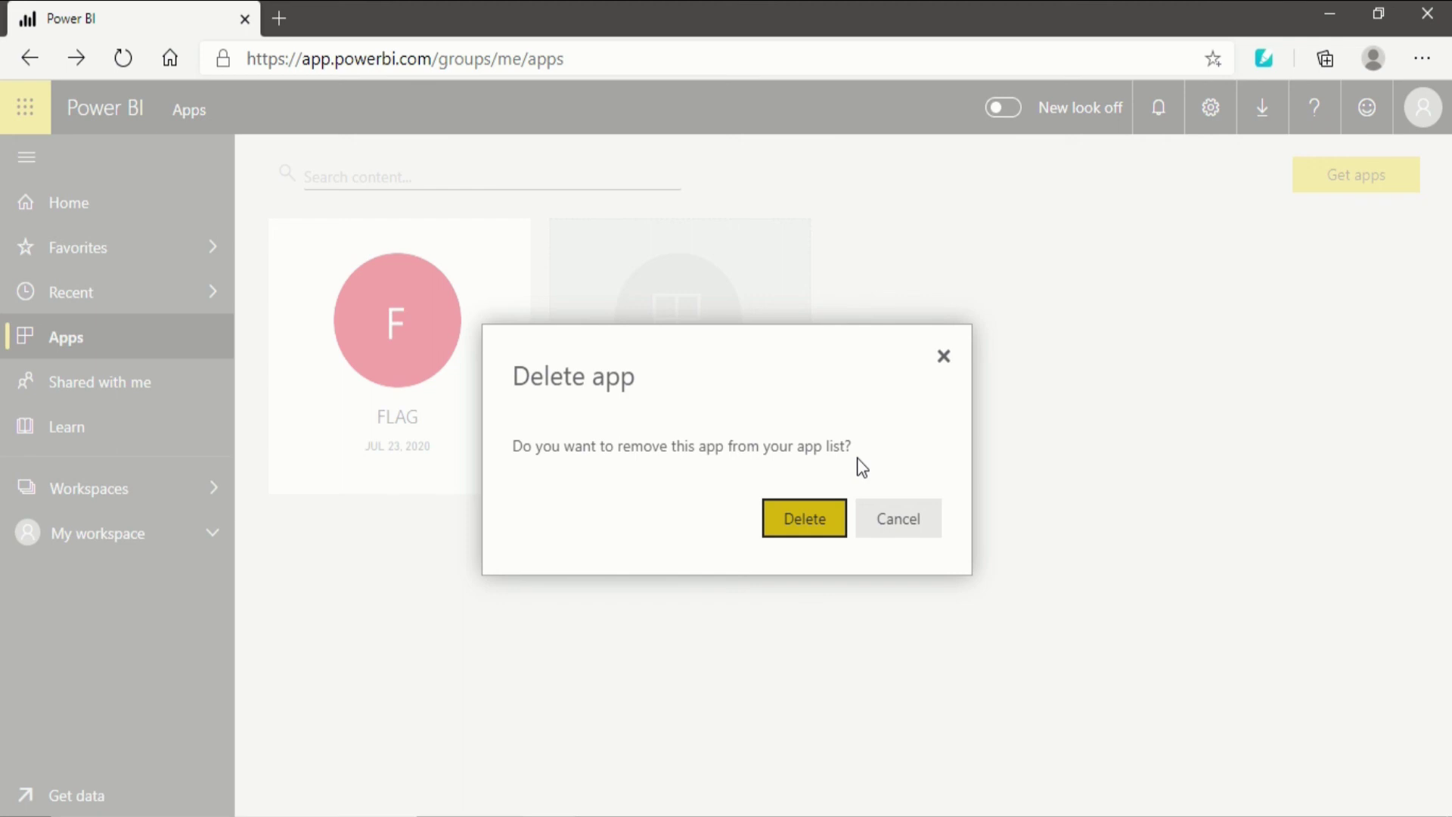
{"action": "left_click", "coordinate": [901, 522]}
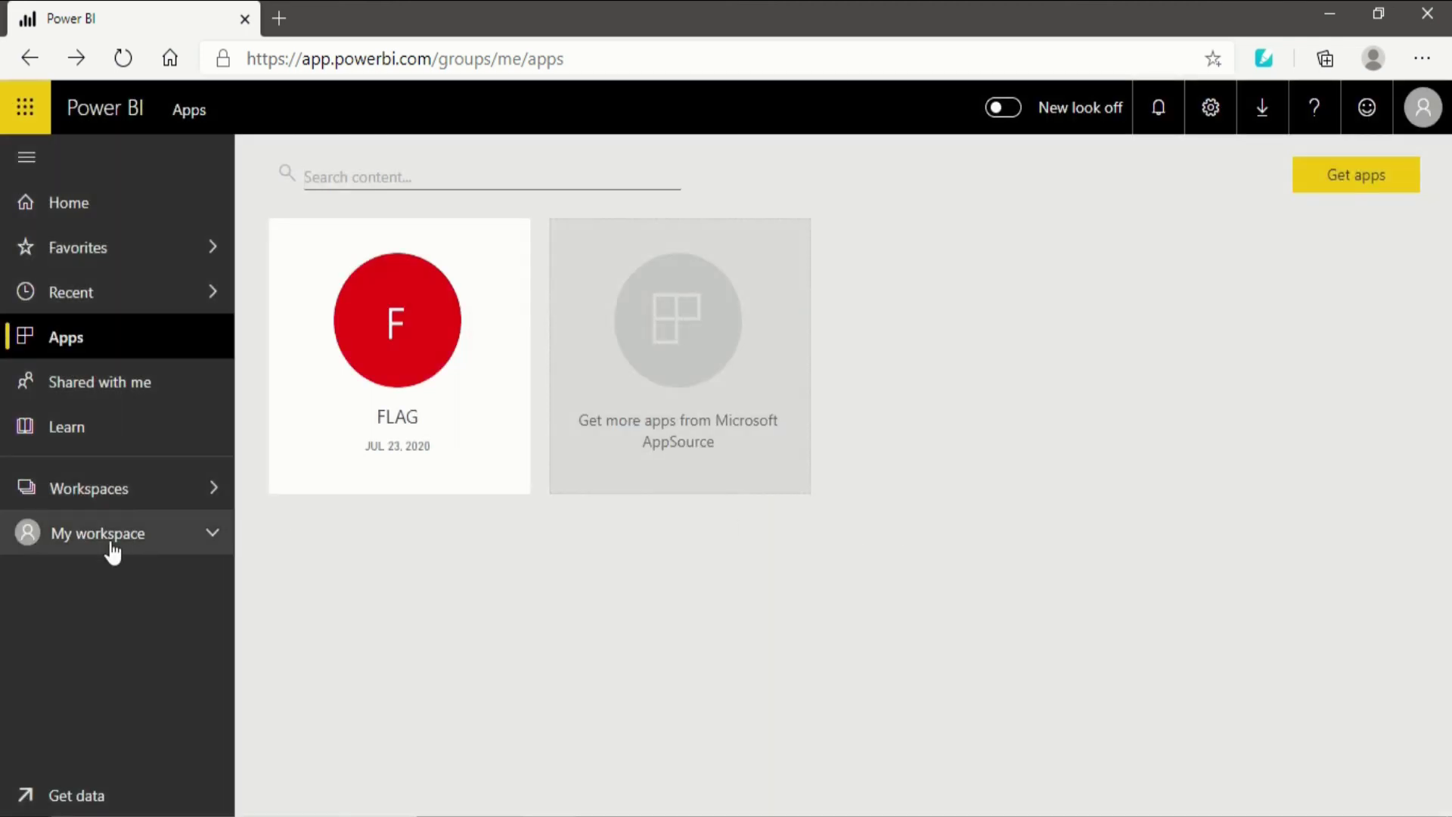
{"action": "left_click", "coordinate": [157, 493]}
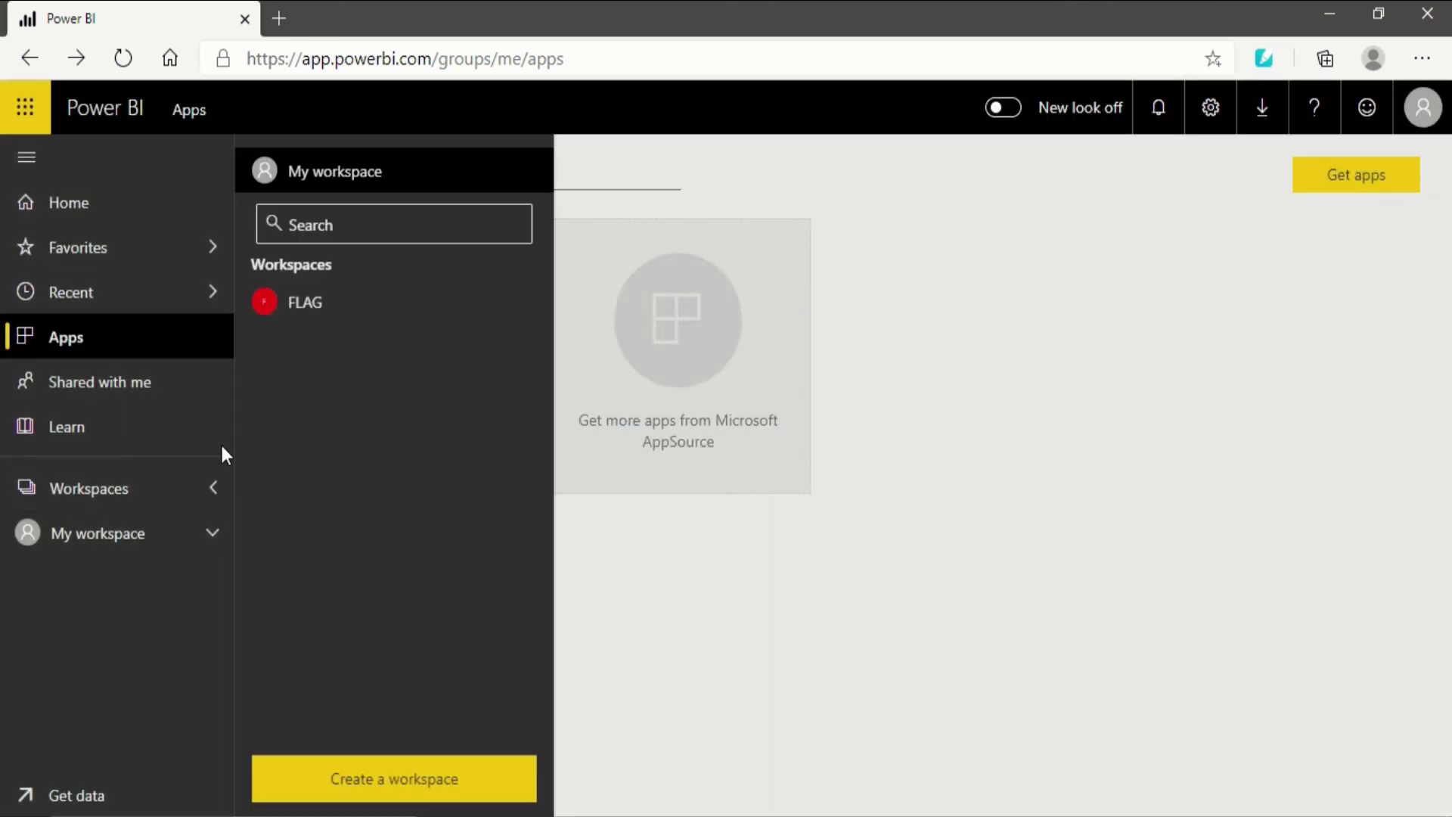
{"action": "left_click", "coordinate": [319, 310]}
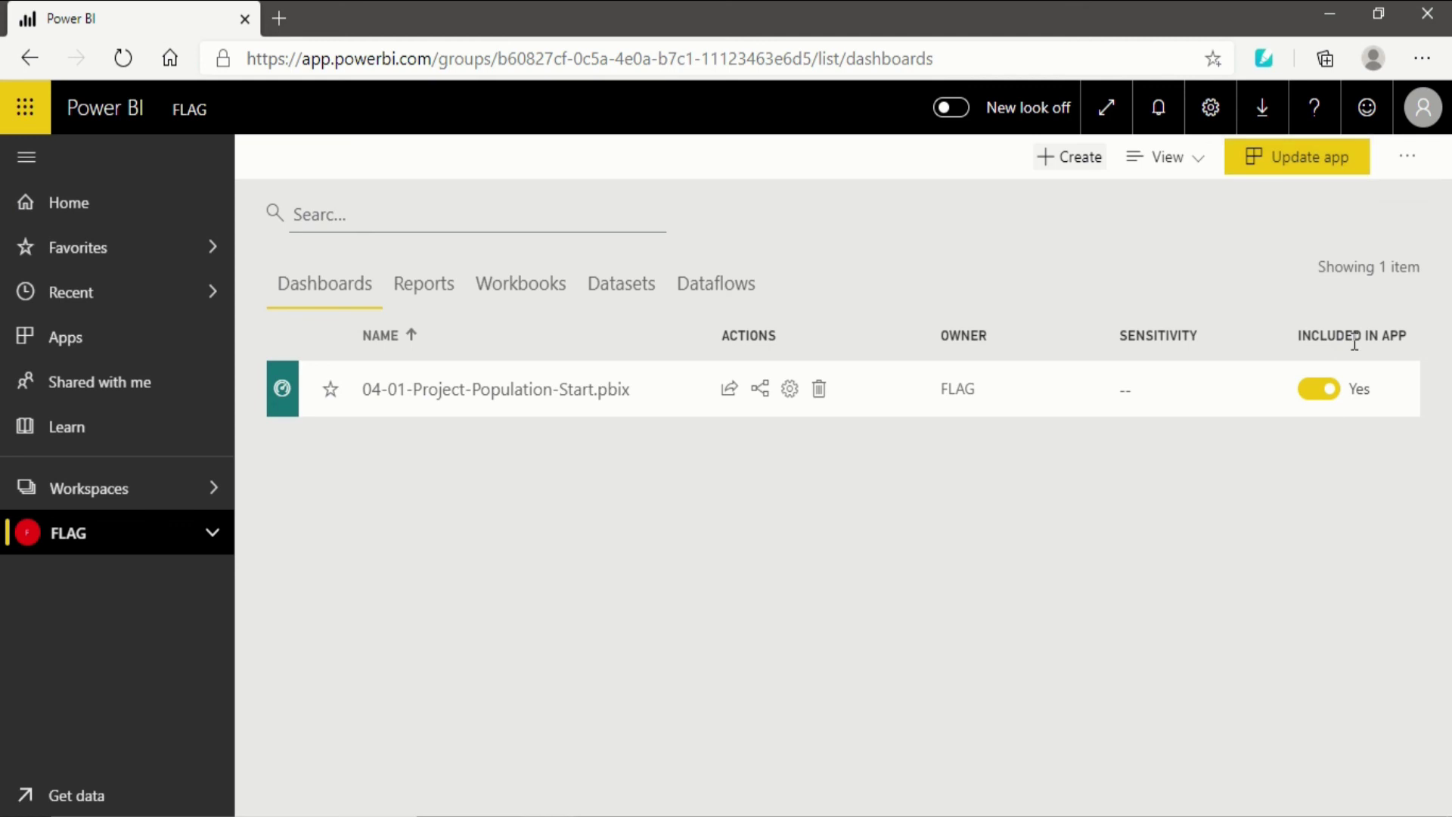
- Mark the 04-01-Project-Population-Start.pbix dashboard as not included in the app and unpublish the FLAG app
{"action": "left_click", "coordinate": [1325, 387]}
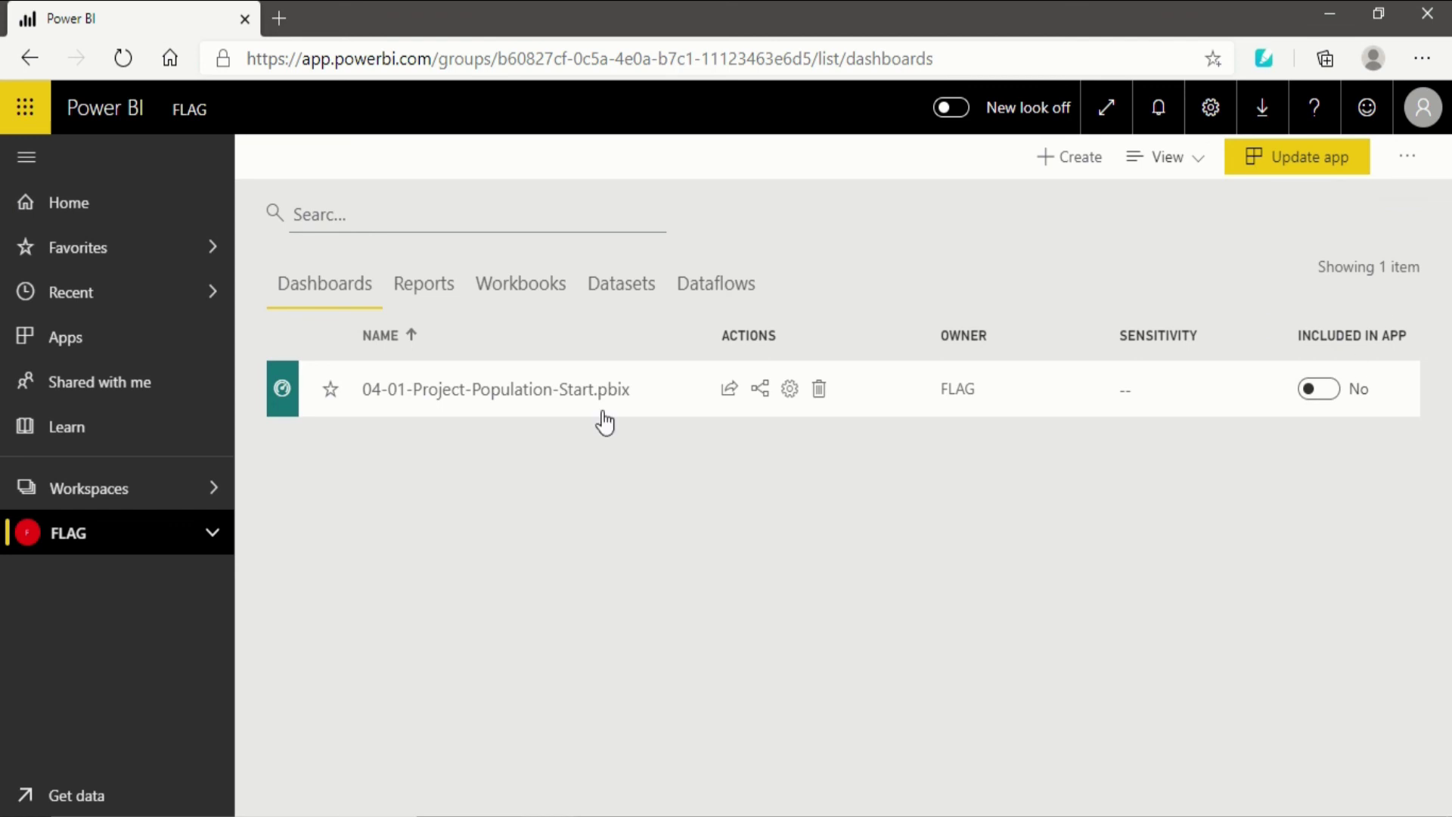
{"action": "left_click", "coordinate": [1407, 159]}
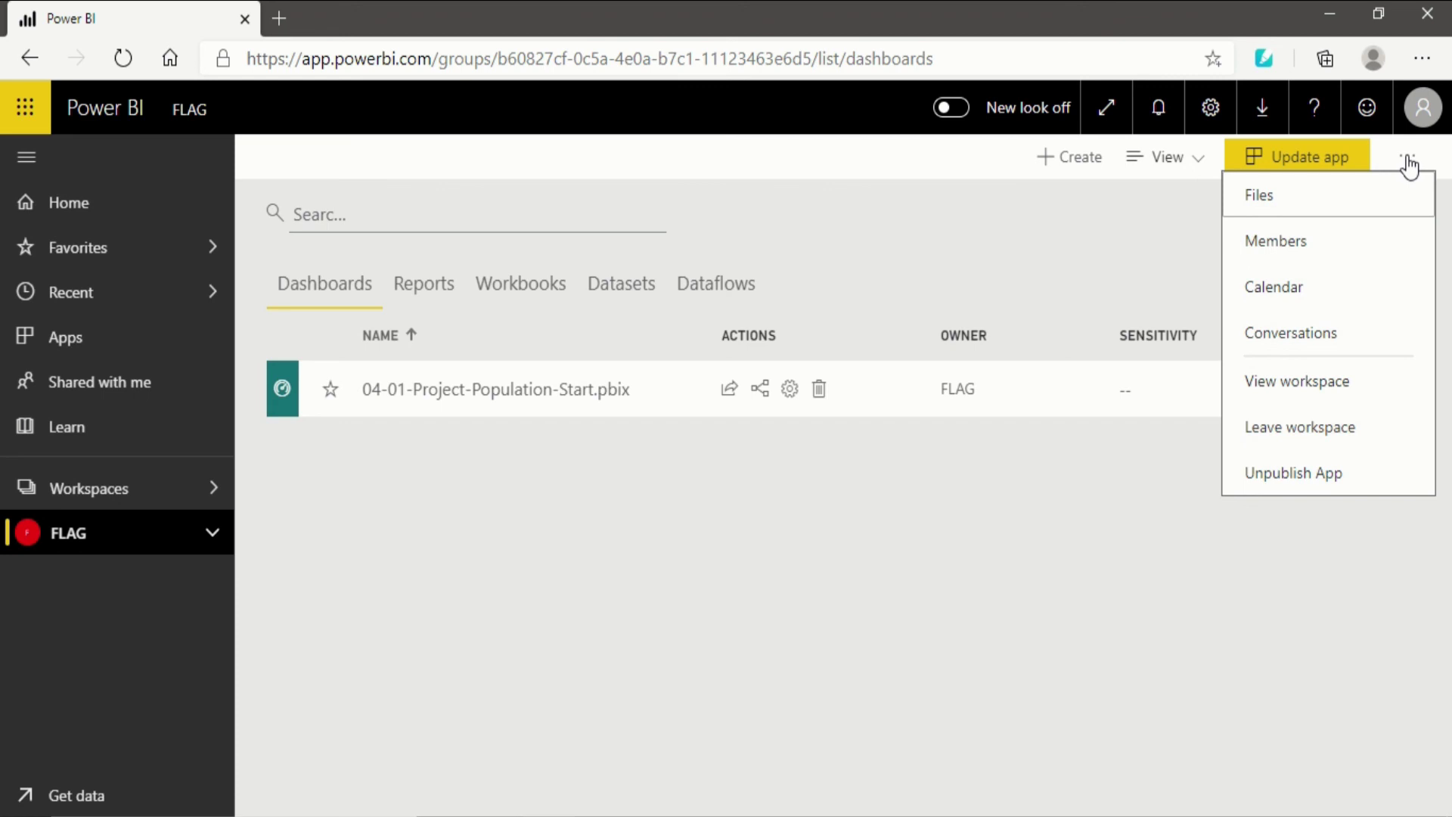
{"action": "left_click", "coordinate": [1409, 165]}
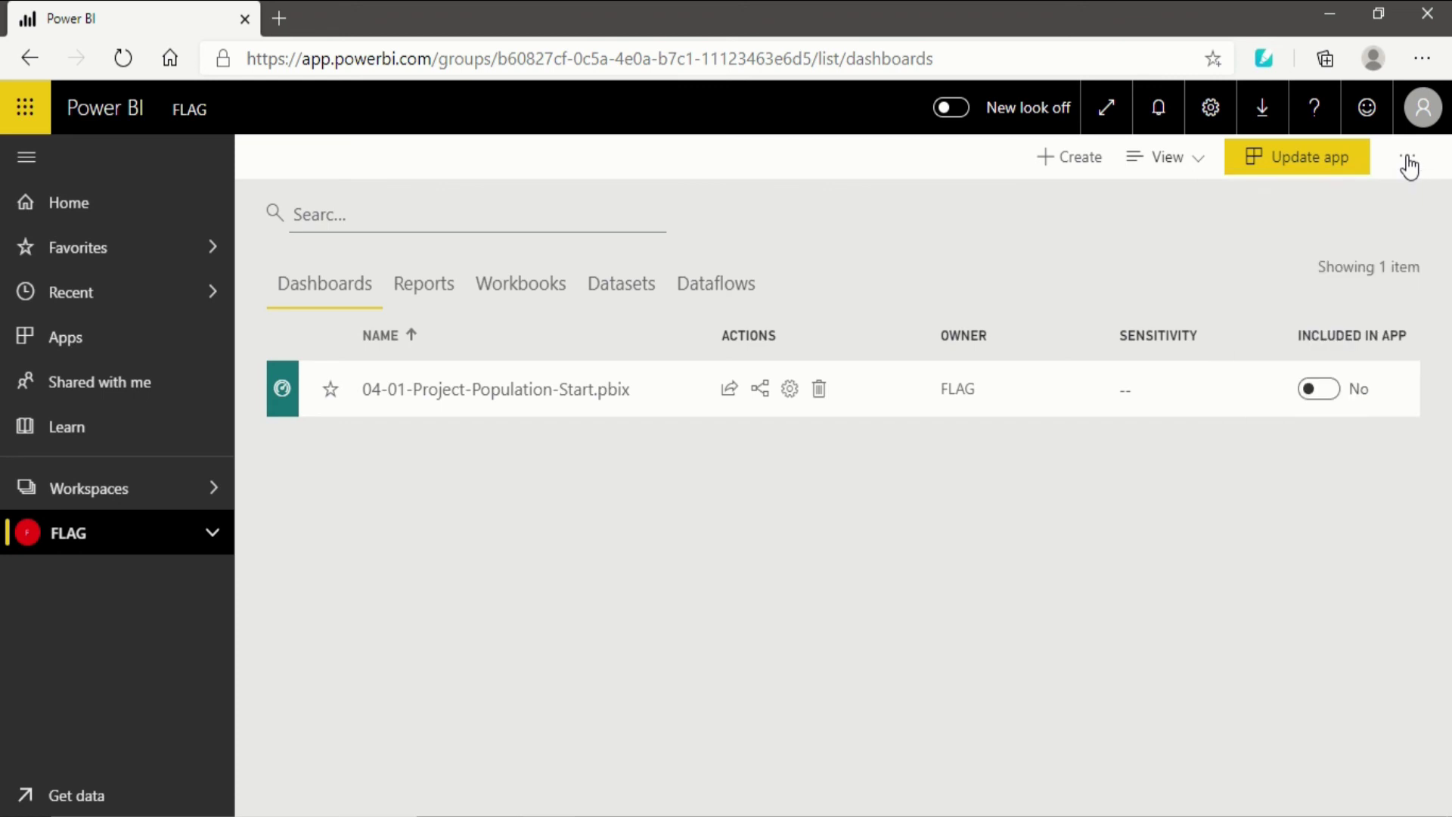
{"action": "left_click", "coordinate": [1408, 164]}
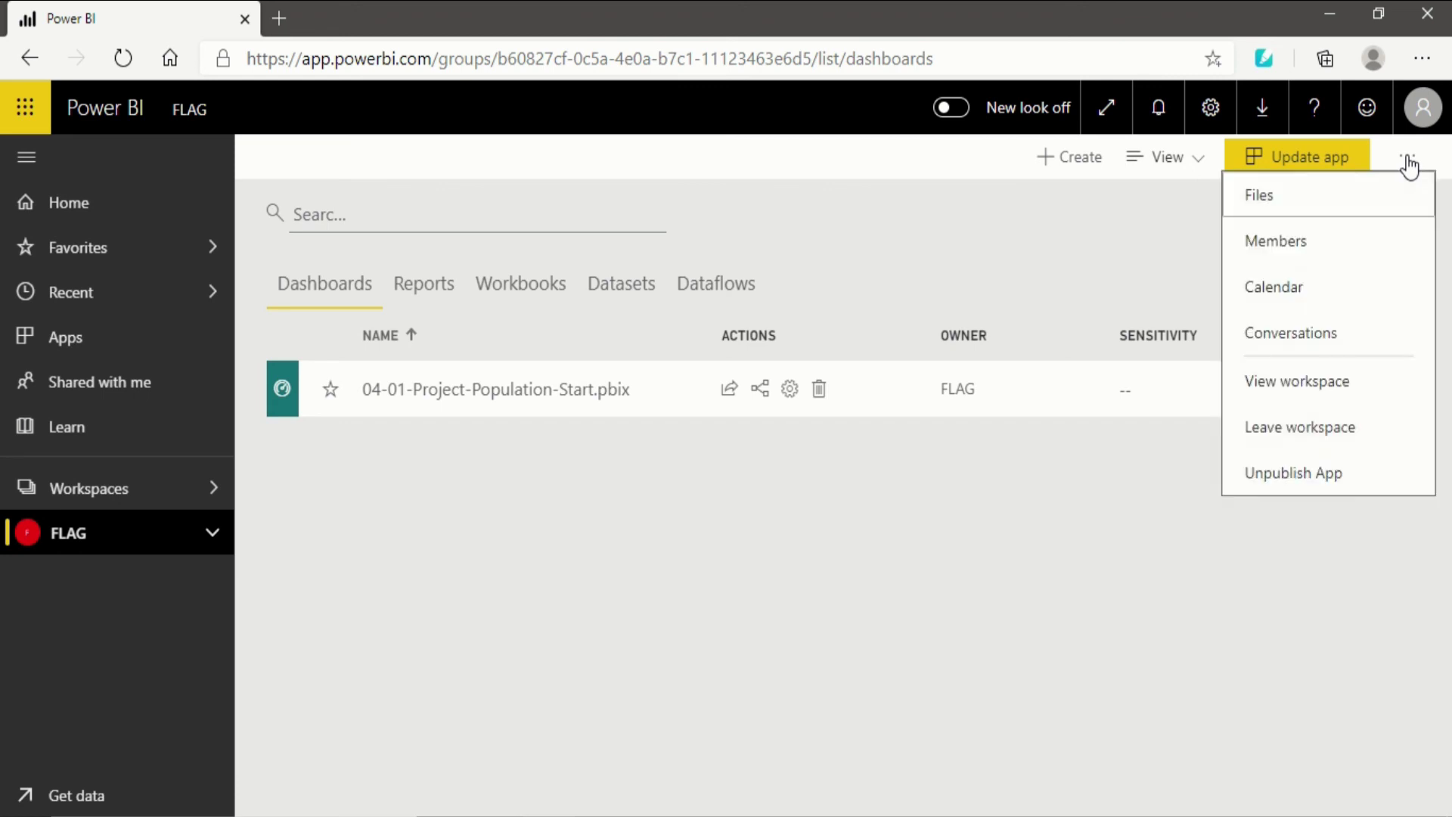
{"action": "left_click", "coordinate": [1293, 474]}
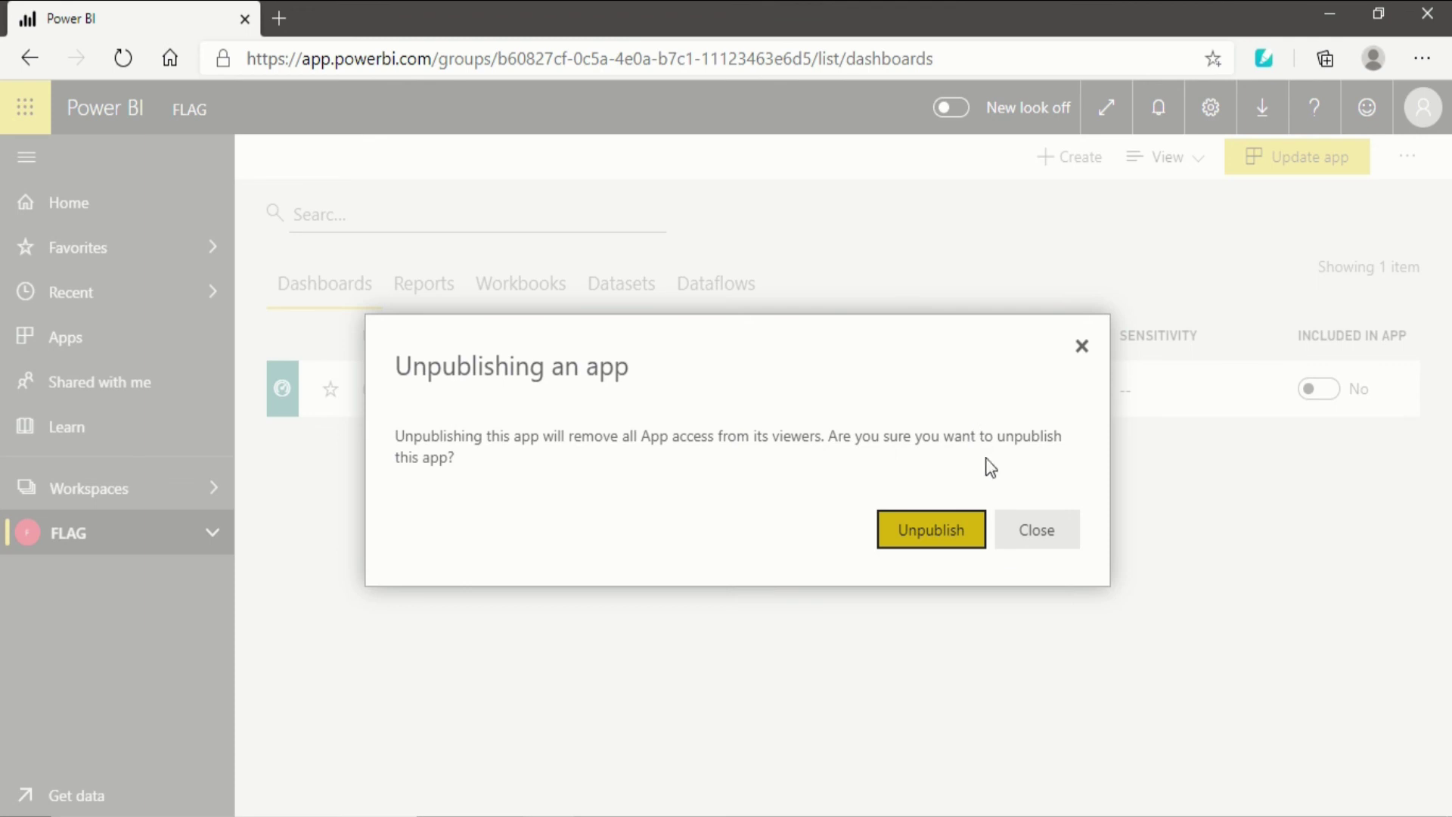
{"action": "left_click", "coordinate": [1005, 545]}
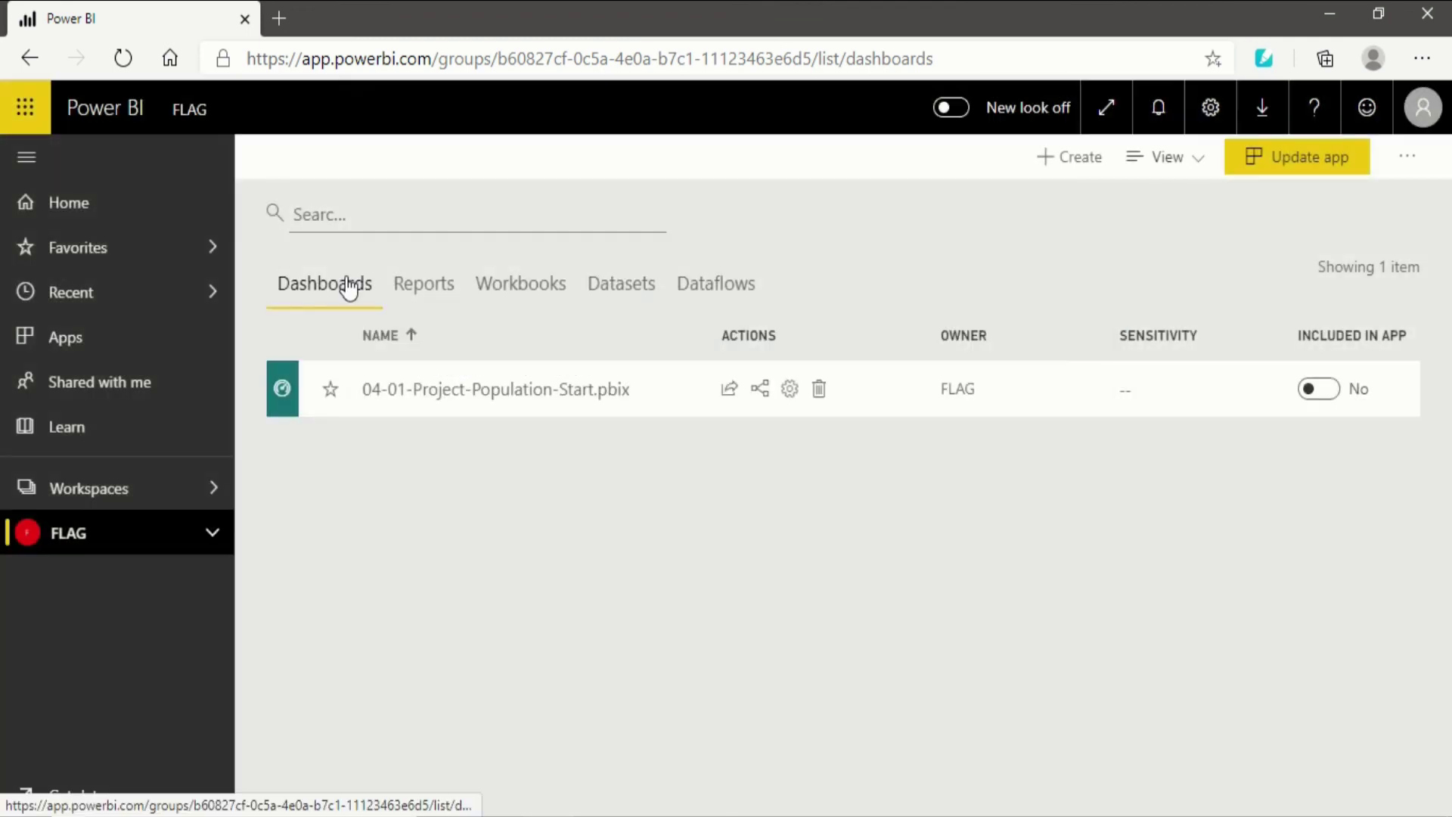
- Open the 04-01-Project-Population-Start report from Reports, view its File menu, then select the population chart
{"action": "left_click", "coordinate": [408, 295]}
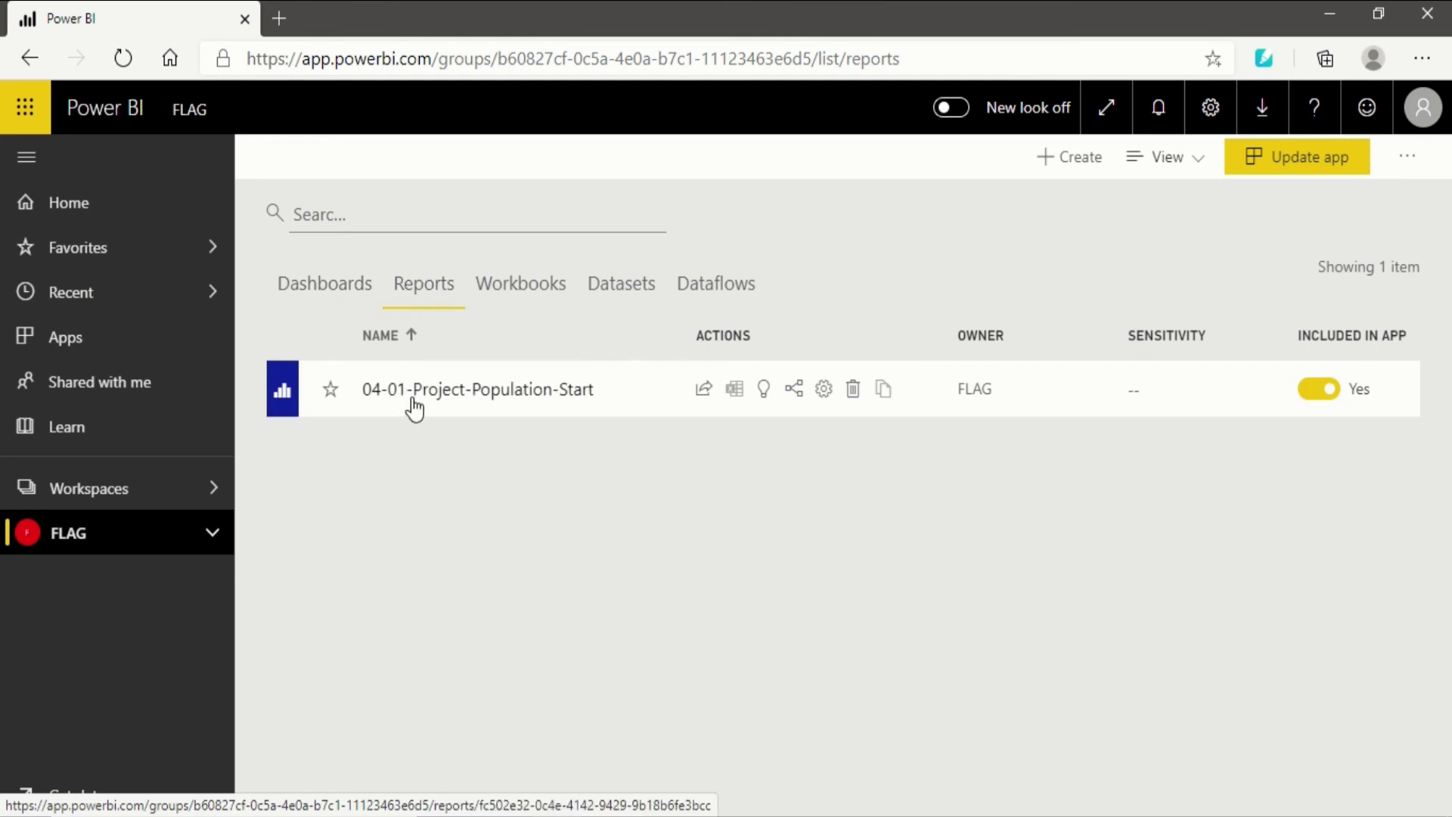
{"action": "left_click", "coordinate": [410, 401]}
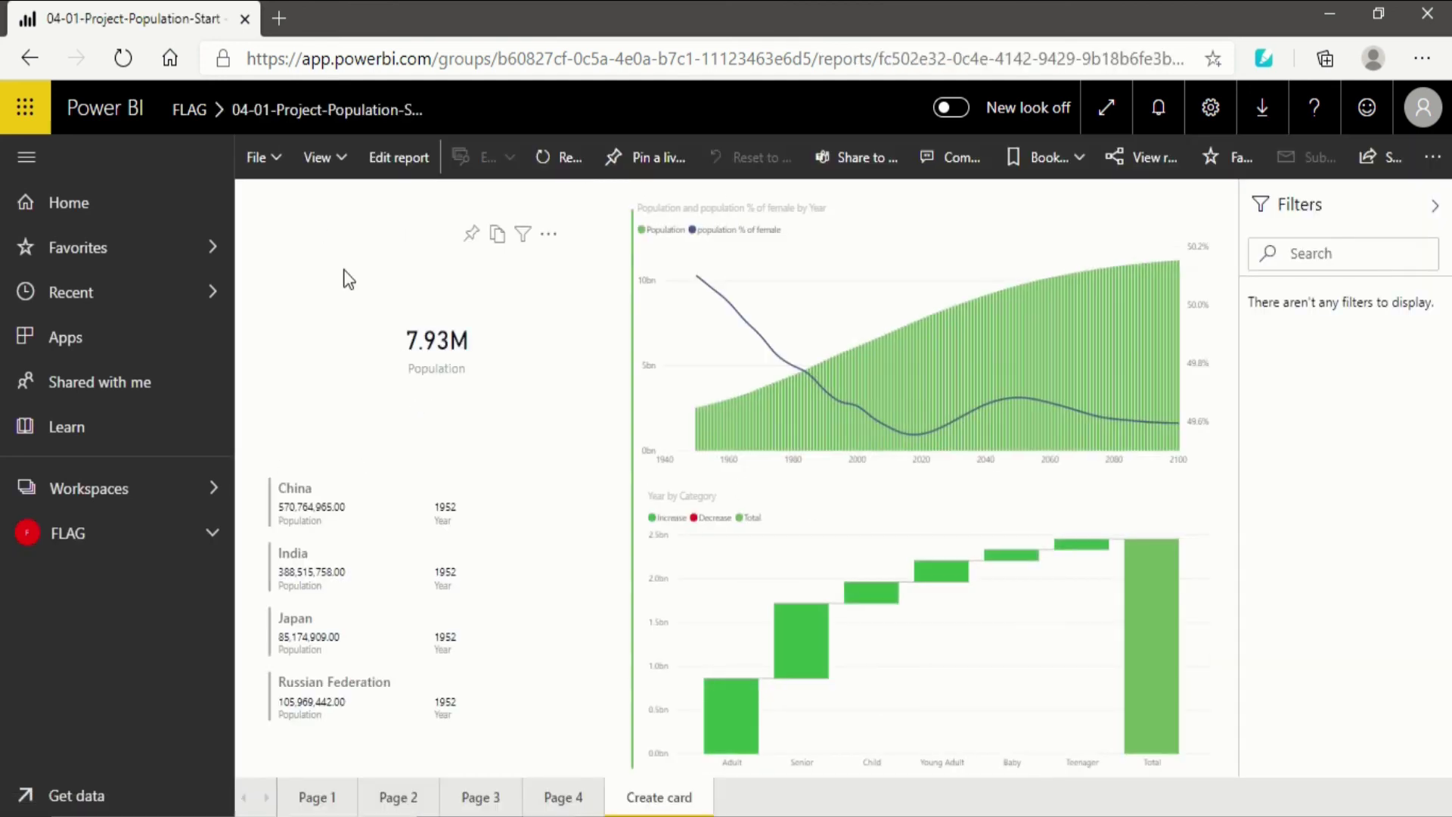
{"action": "left_click", "coordinate": [275, 159]}
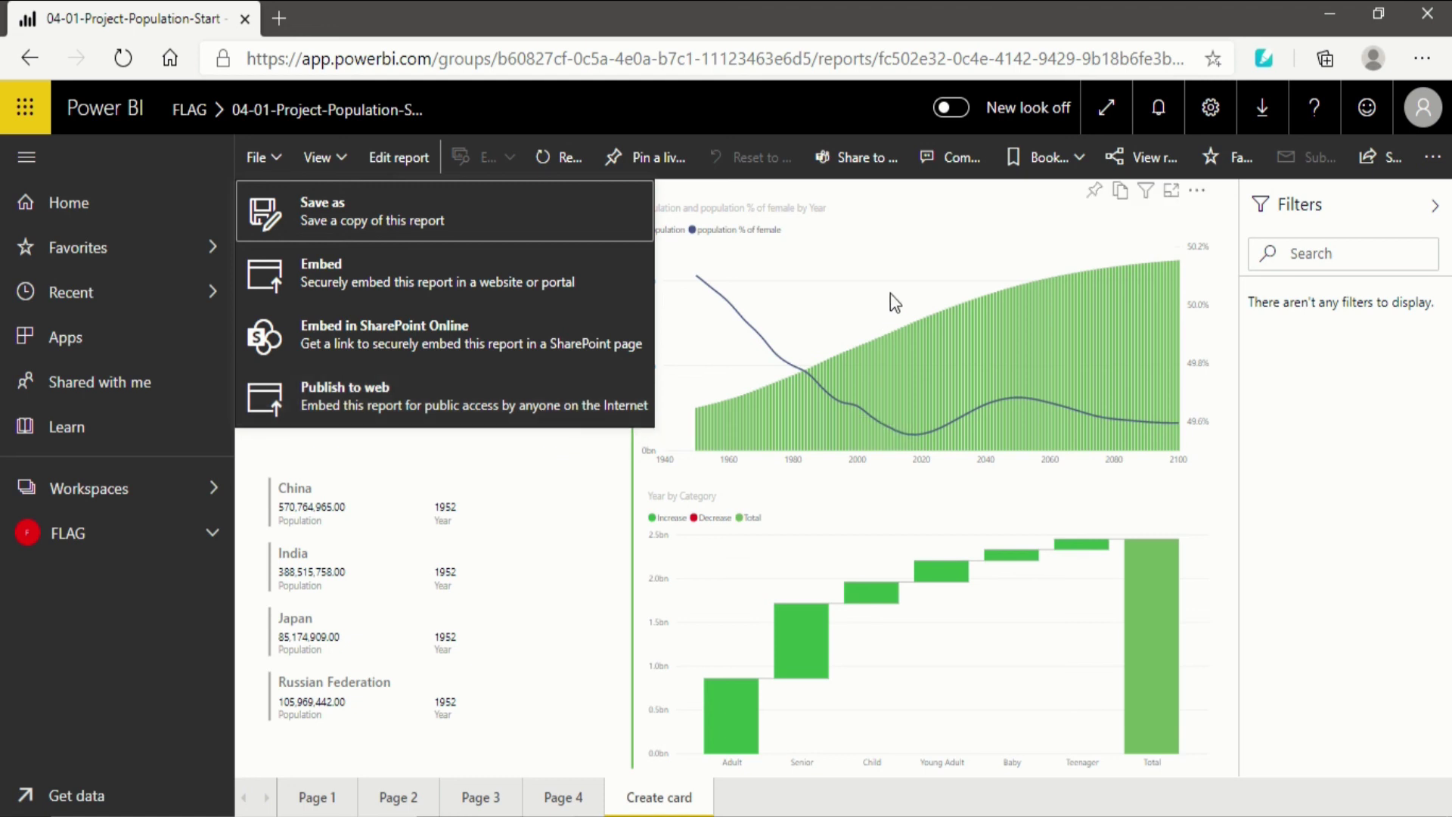
{"action": "left_click", "coordinate": [882, 261]}
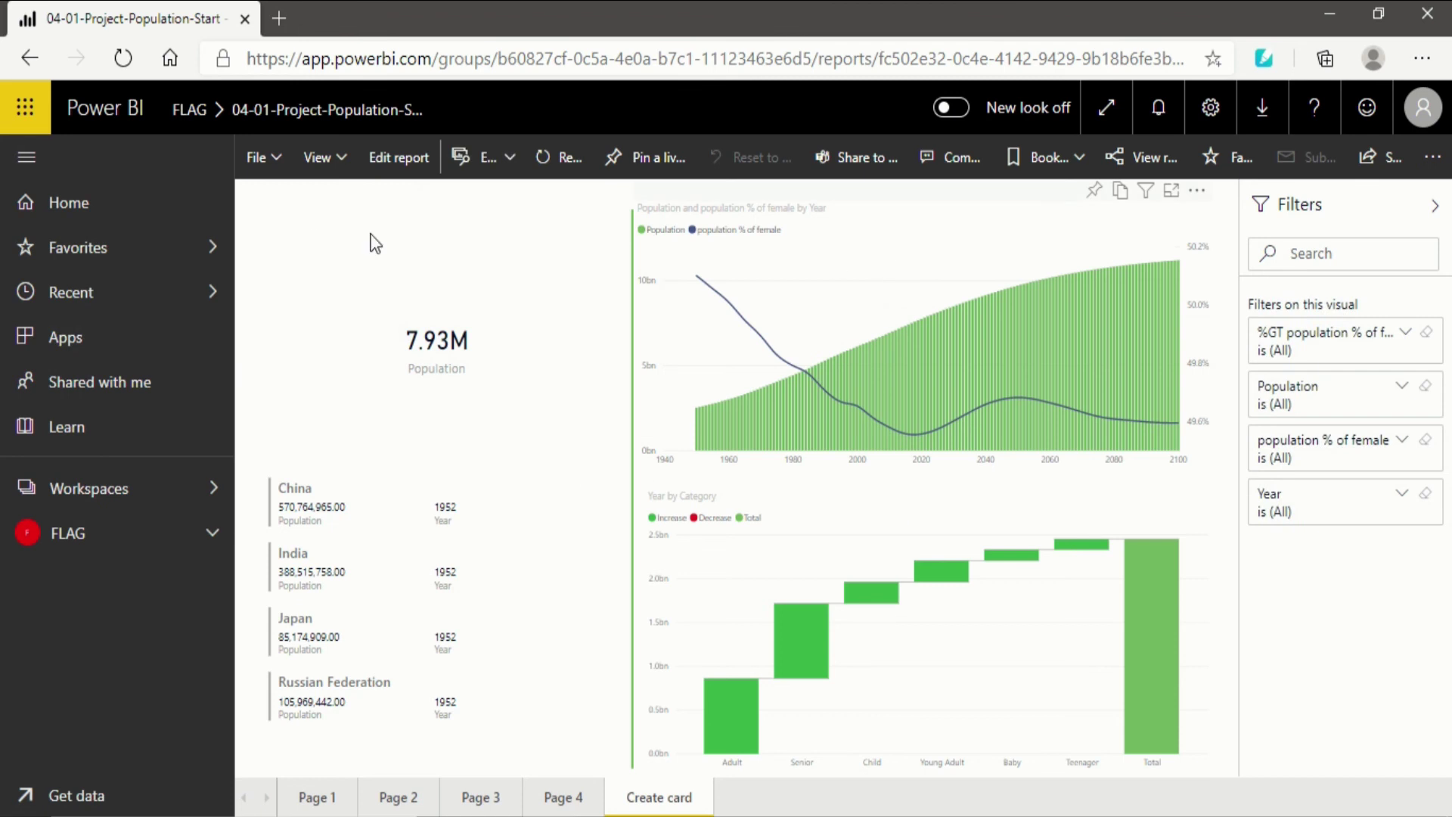